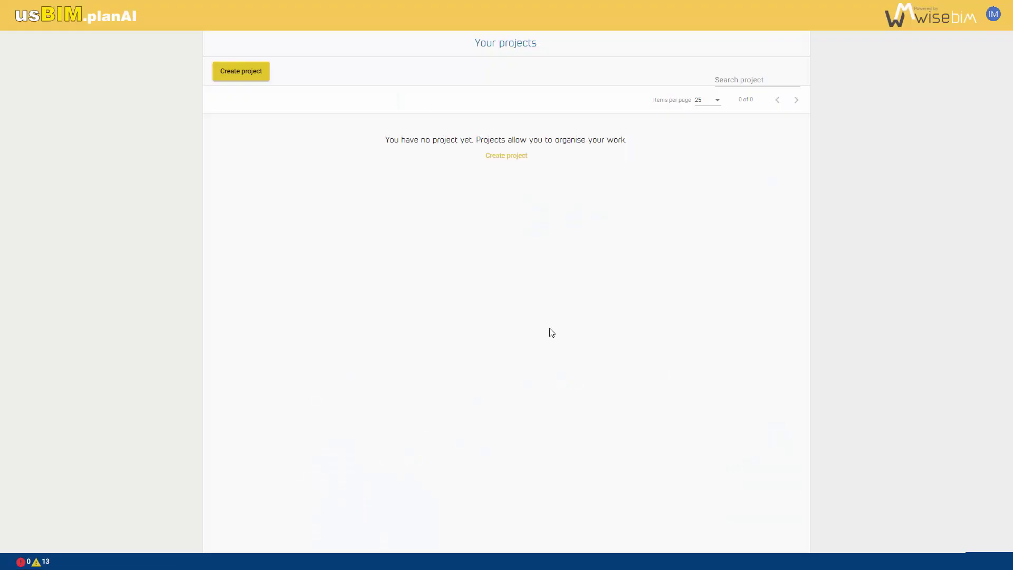
Create the Block 46 project with the description 'Architectural project block 46'.
left_click(263, 77)
left_click(442, 223)
type("Blo")
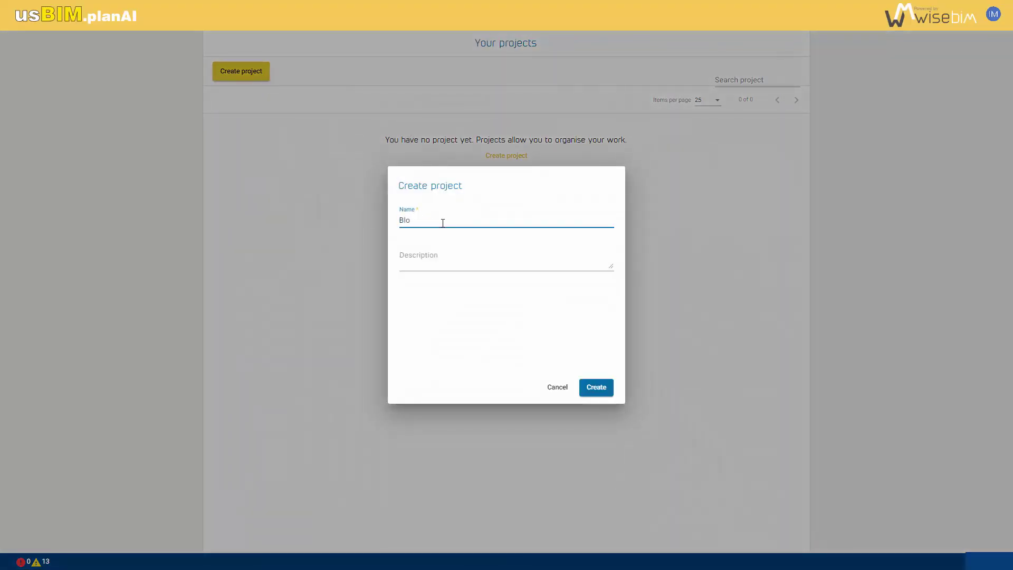
type("ck 46")
left_click(450, 260)
type("Architectural project block 46")
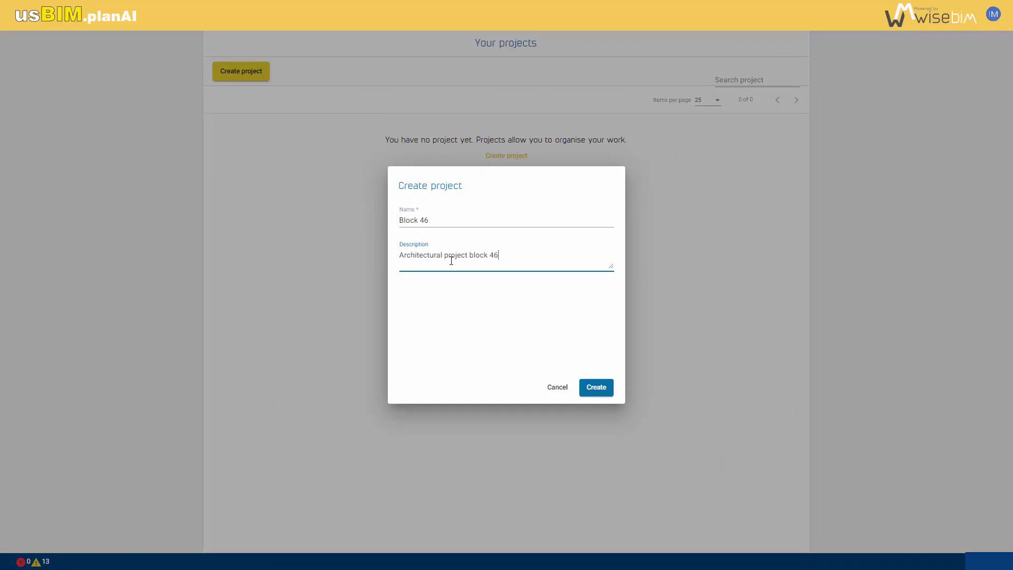
left_click(595, 390)
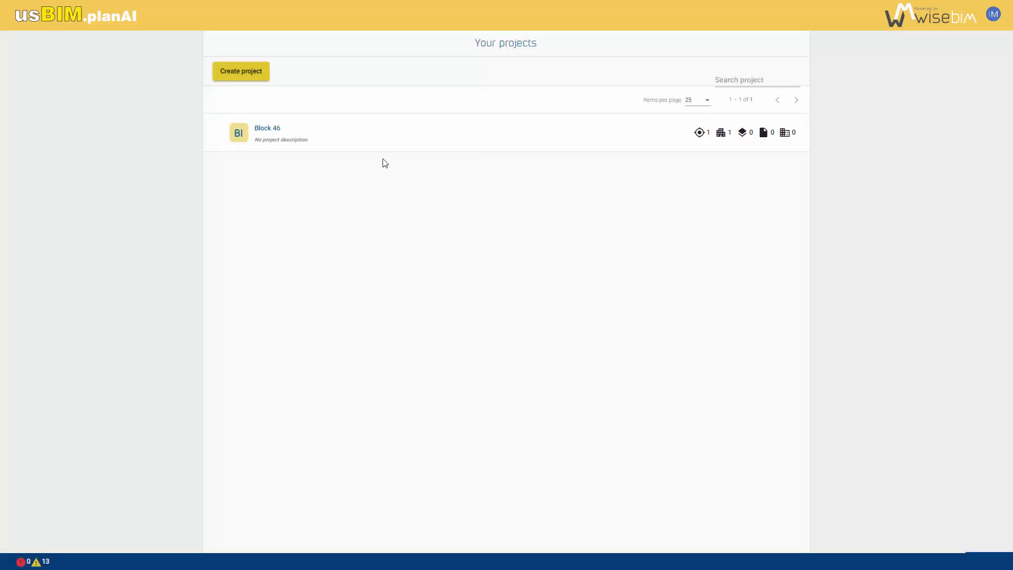
Open Block 46 and add a floor named 'ground floor' under Building.
left_click(294, 132)
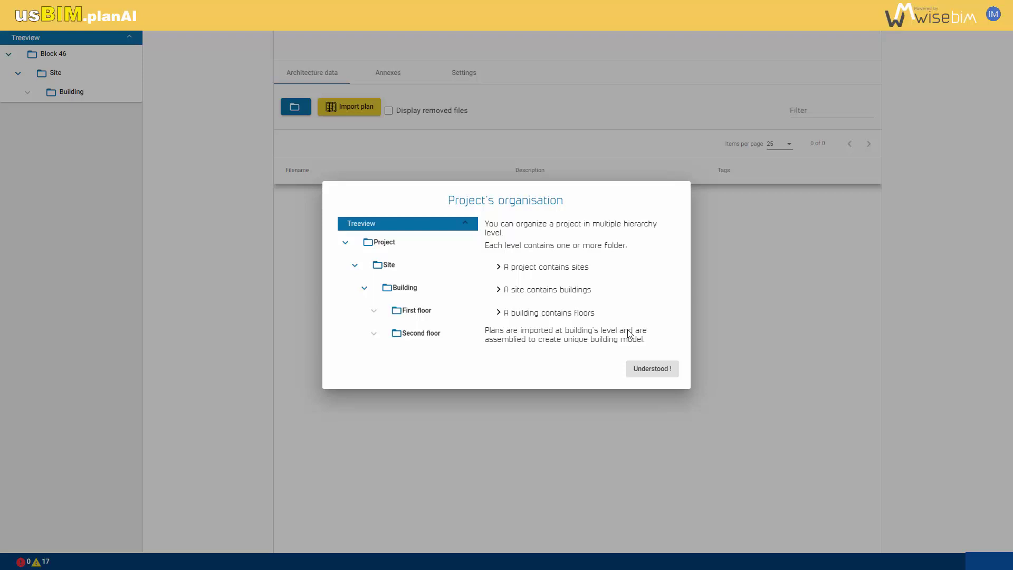
left_click(649, 370)
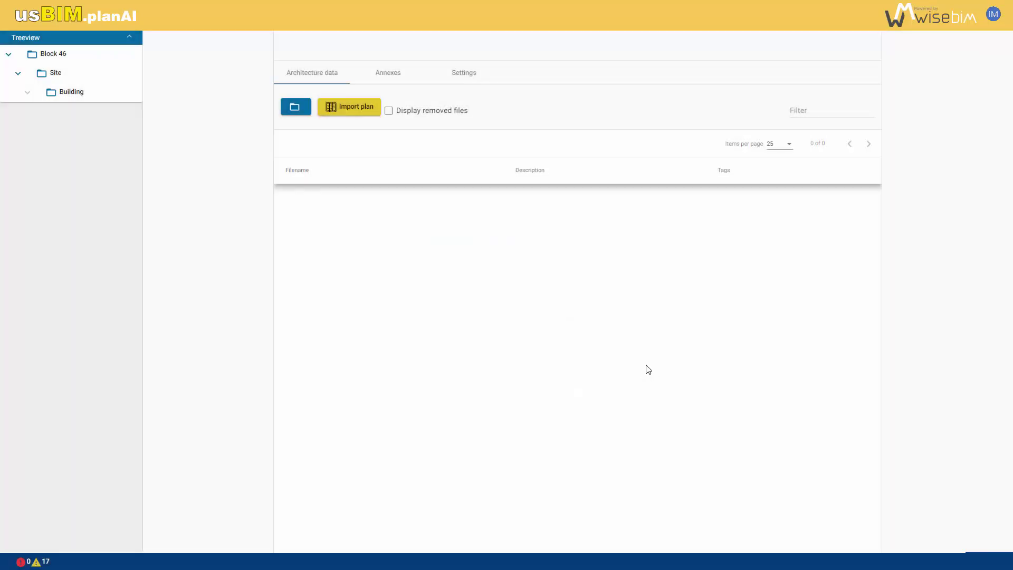
left_click(82, 102)
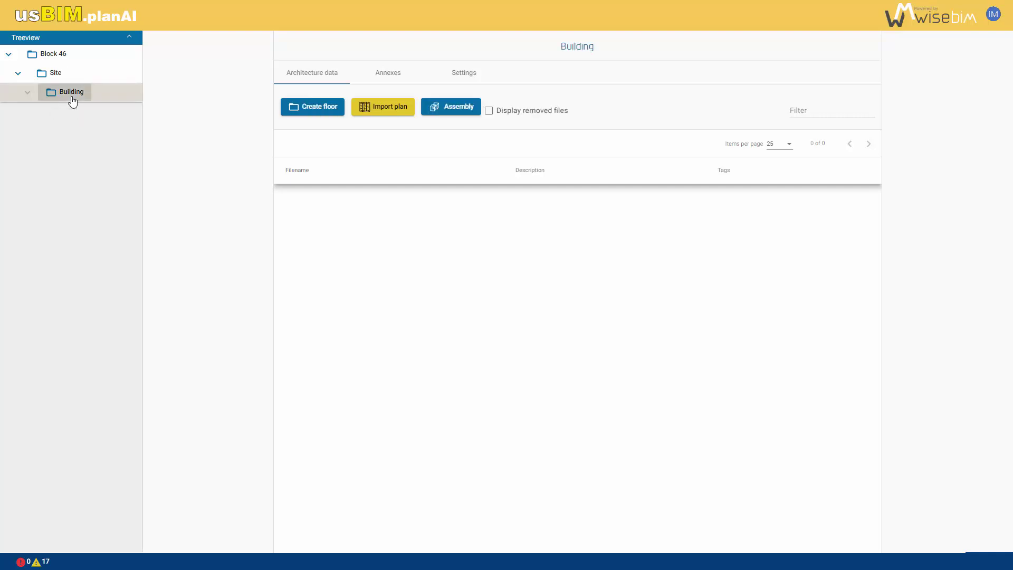
left_click(321, 115)
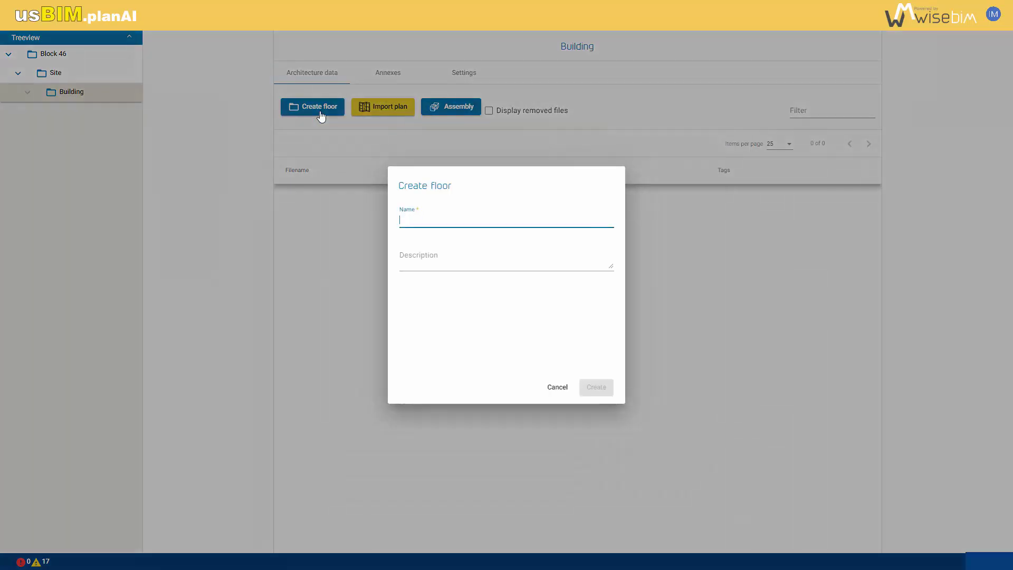
type("ground floor")
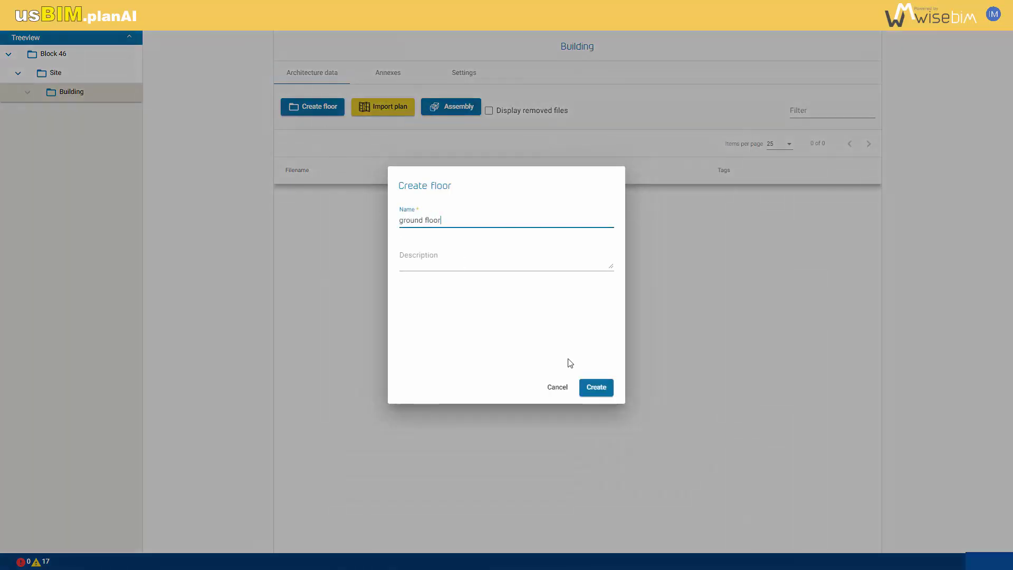
left_click(596, 388)
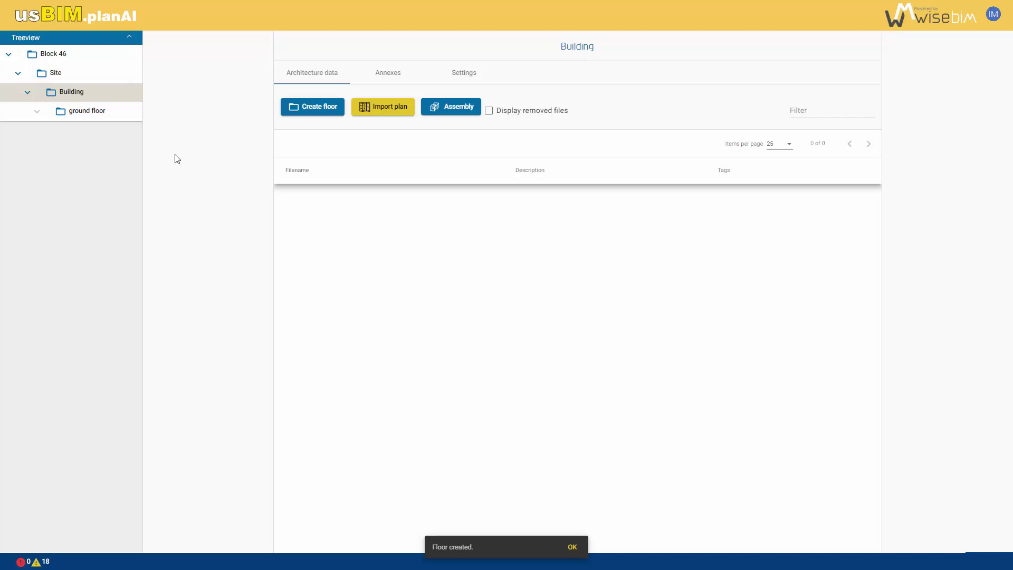
Choose ground floor.PDF and import only its page 1 as the ground floor's plan.
left_click(106, 112)
left_click(312, 108)
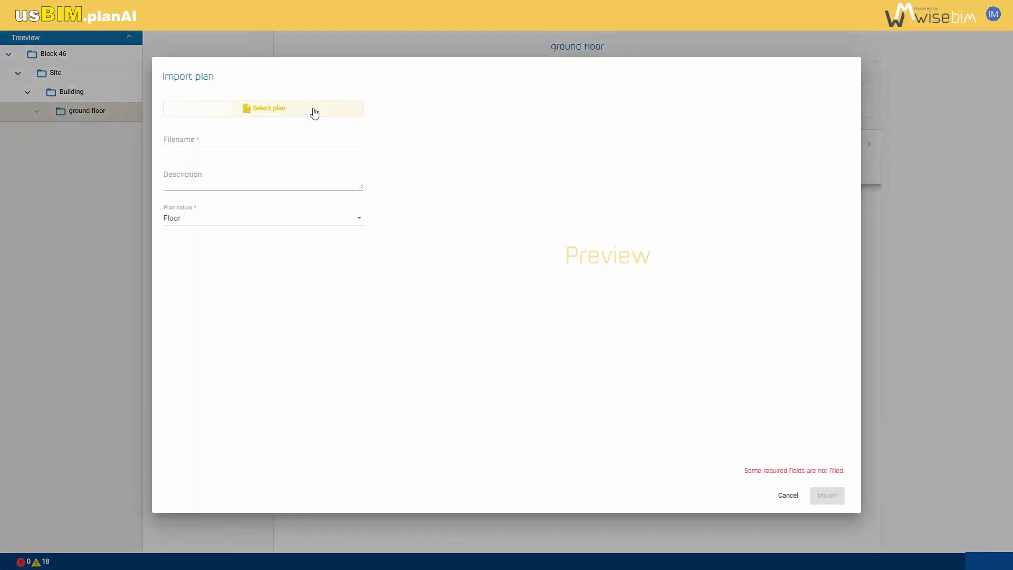
left_click(314, 112)
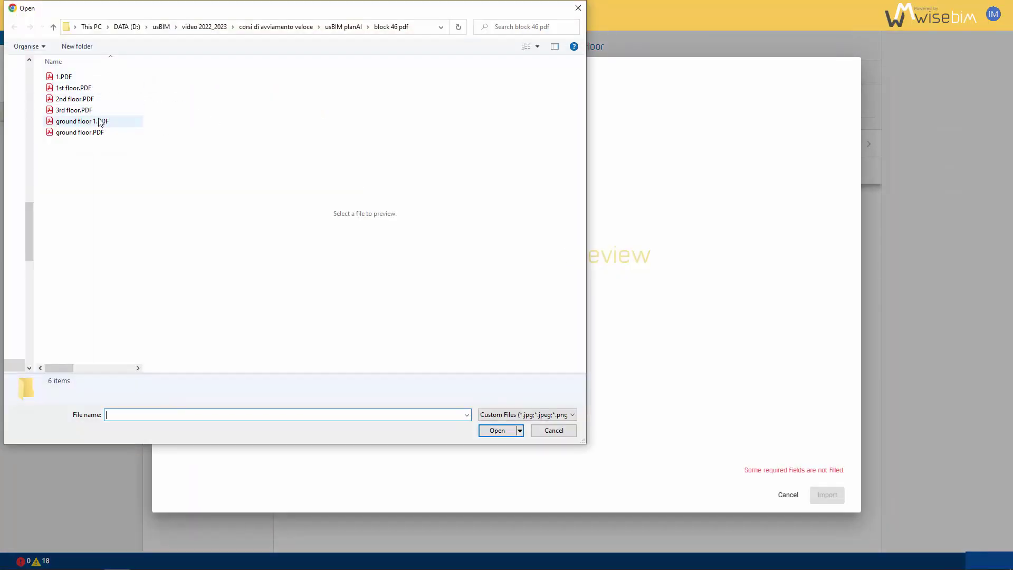
left_click(103, 132)
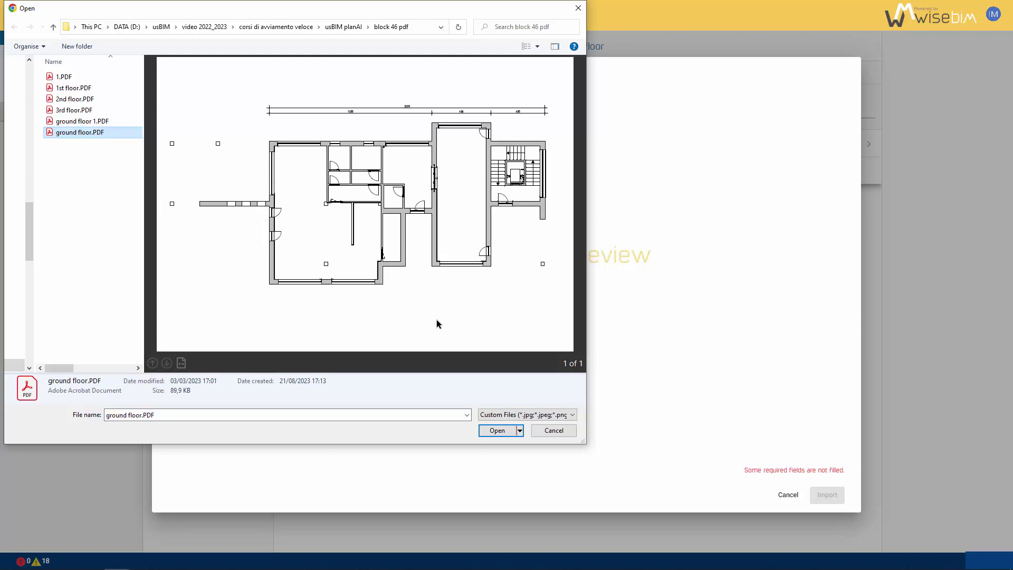
left_click(493, 431)
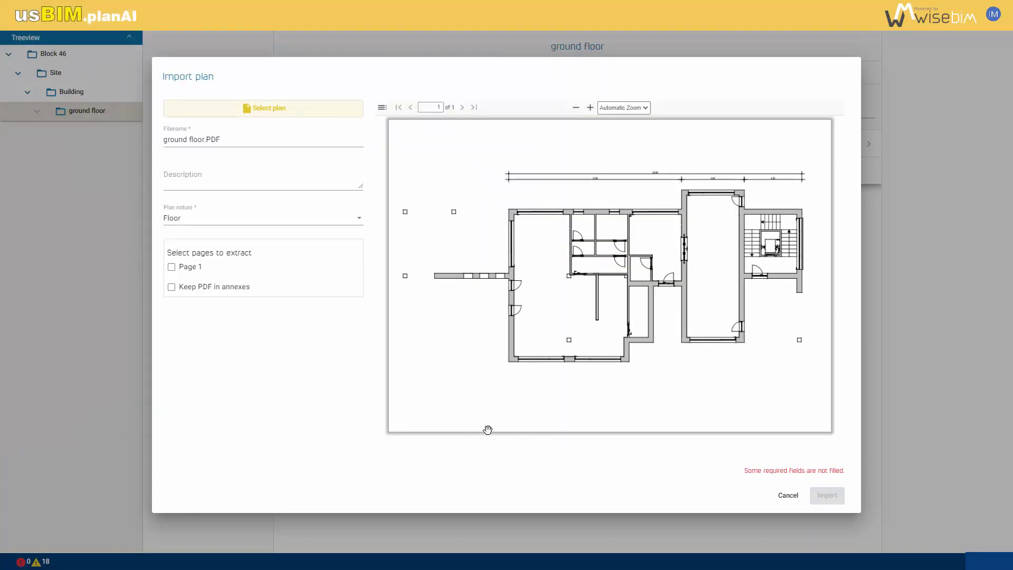
left_click(171, 267)
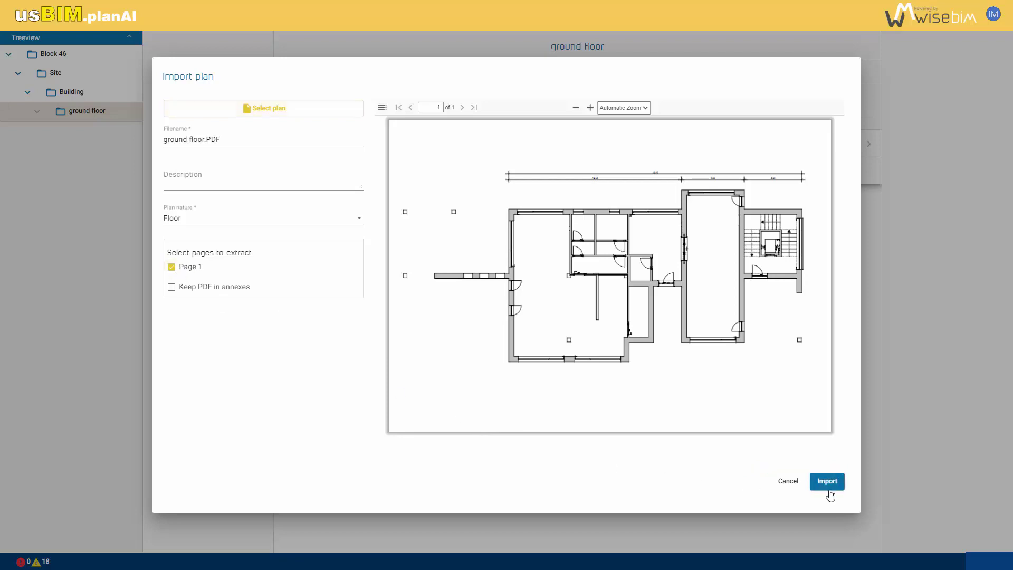
left_click(828, 484)
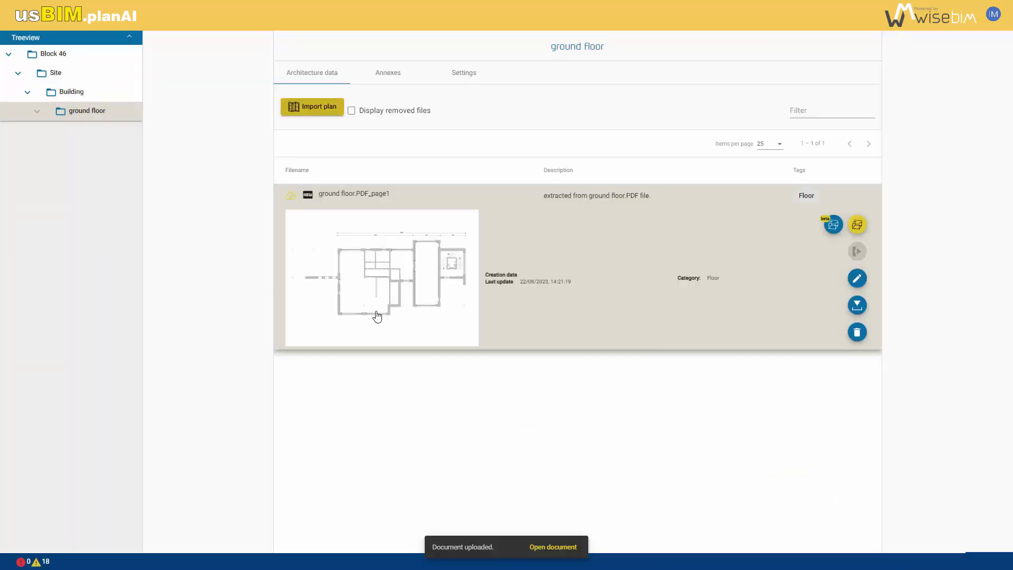
Open the plan in the modelling tool and snap the scale line onto the 22.90 dimension ends.
left_click(857, 224)
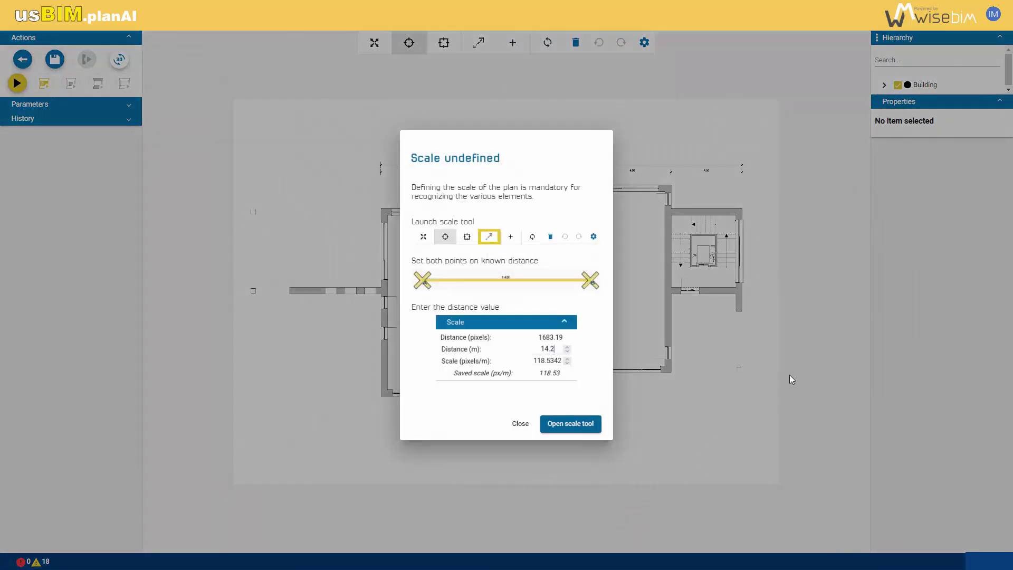
left_click(576, 430)
mouse_move(466, 303)
left_mouse_down()
mouse_move(430, 208)
mouse_move(381, 169)
left_mouse_up()
left_click_drag(557, 296, 744, 167)
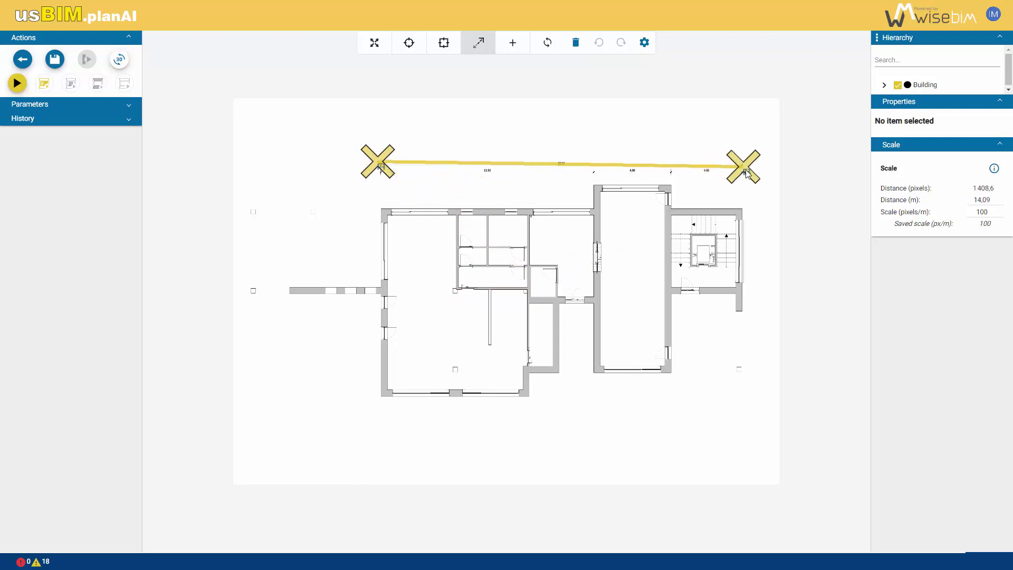
scroll(399, 158, "up", 5)
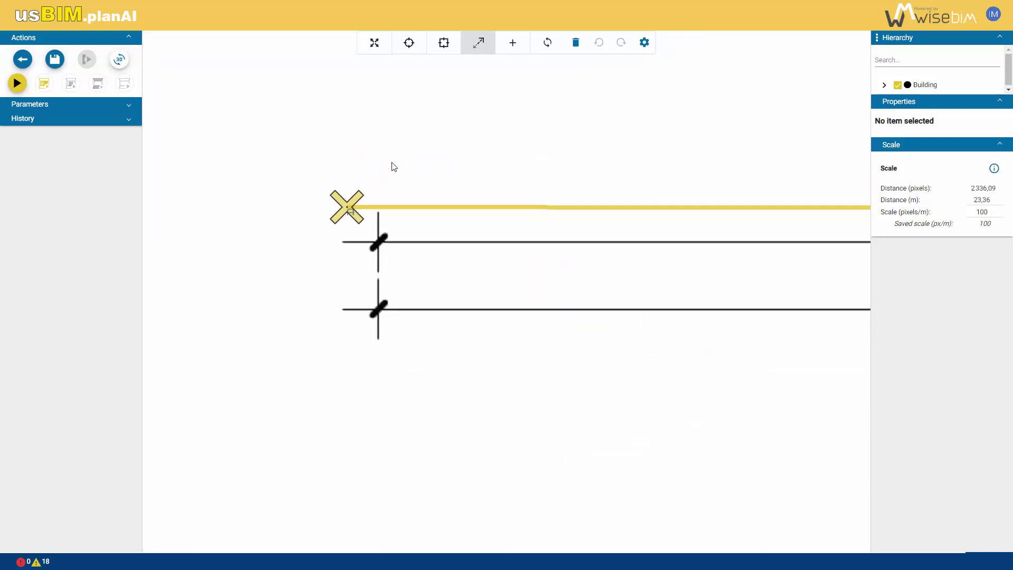
left_click_drag(346, 206, 374, 241)
scroll(376, 241, "down", 5)
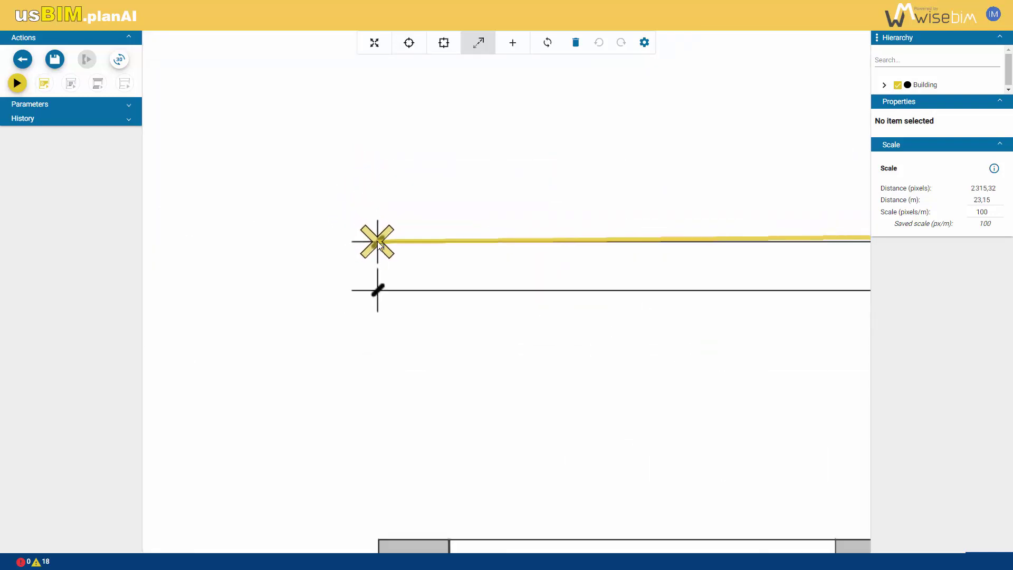
left_click_drag(801, 276, 482, 315)
scroll(482, 311, "up", 5)
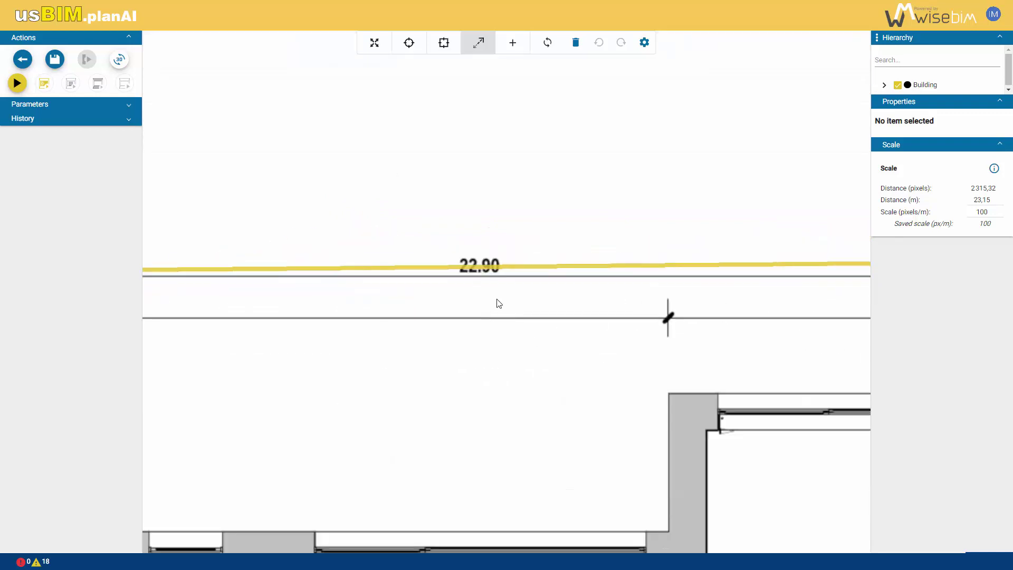
scroll(457, 315, "down", 5)
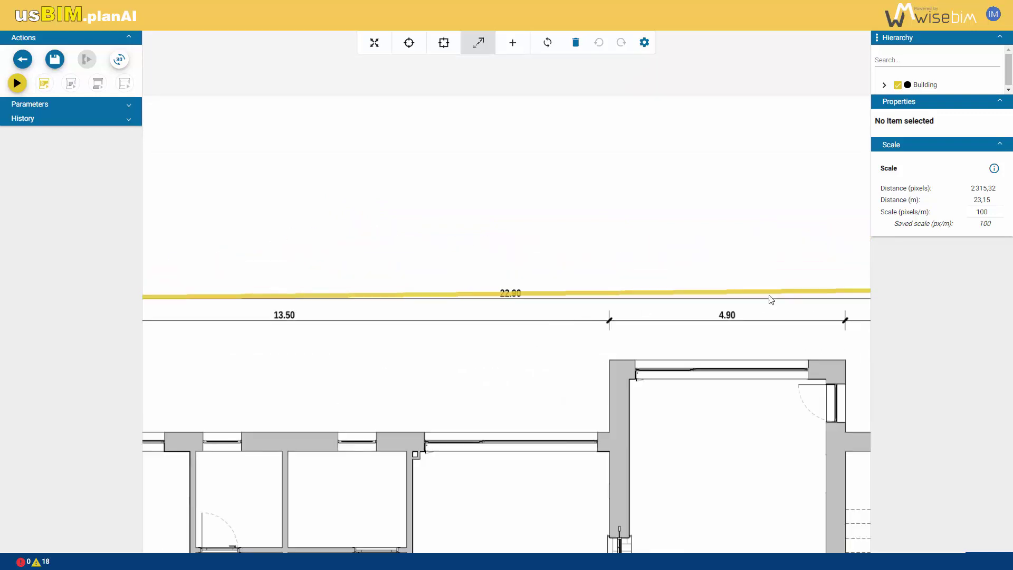
left_click_drag(768, 298, 375, 334)
scroll(546, 304, "up", 5)
scroll(546, 304, "up", 1)
left_click_drag(529, 275, 531, 294)
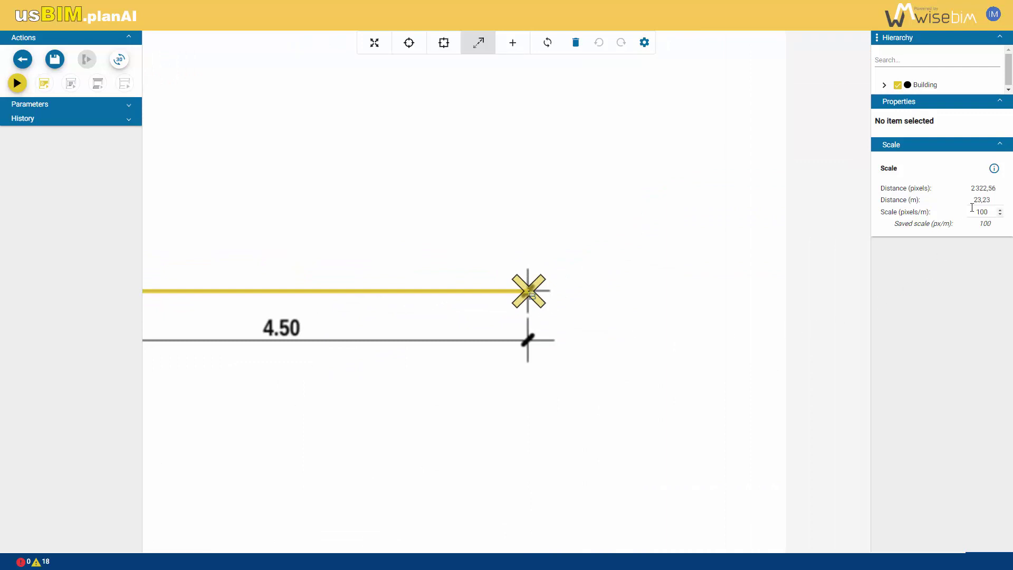
Set the reference distance to 22.9 m, giving about 101.42 pixels per metre.
left_click_drag(976, 200, 993, 200)
type("22,9")
key("Return")
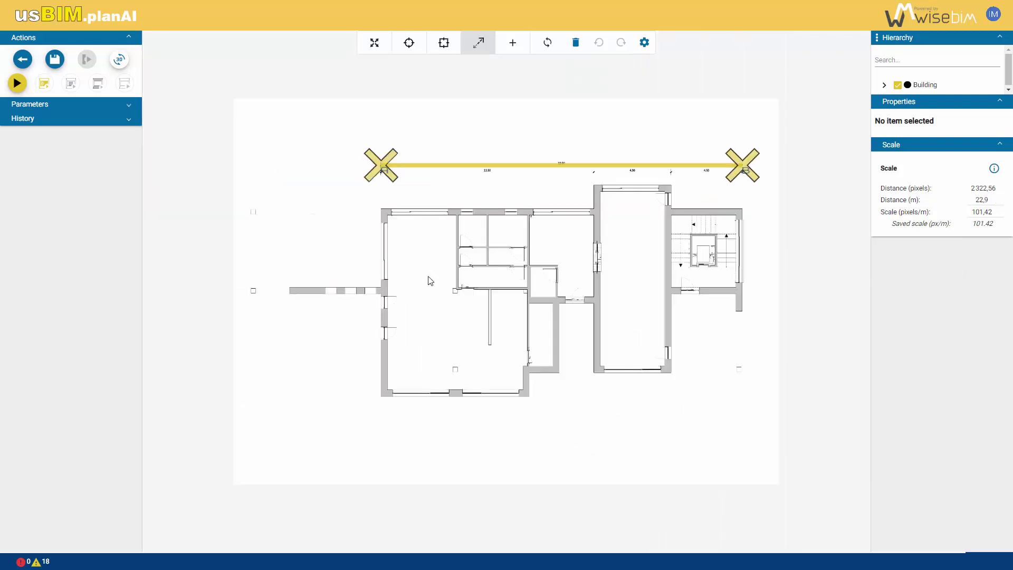
scroll(431, 281, "up", 1)
left_click_drag(428, 280, 382, 324)
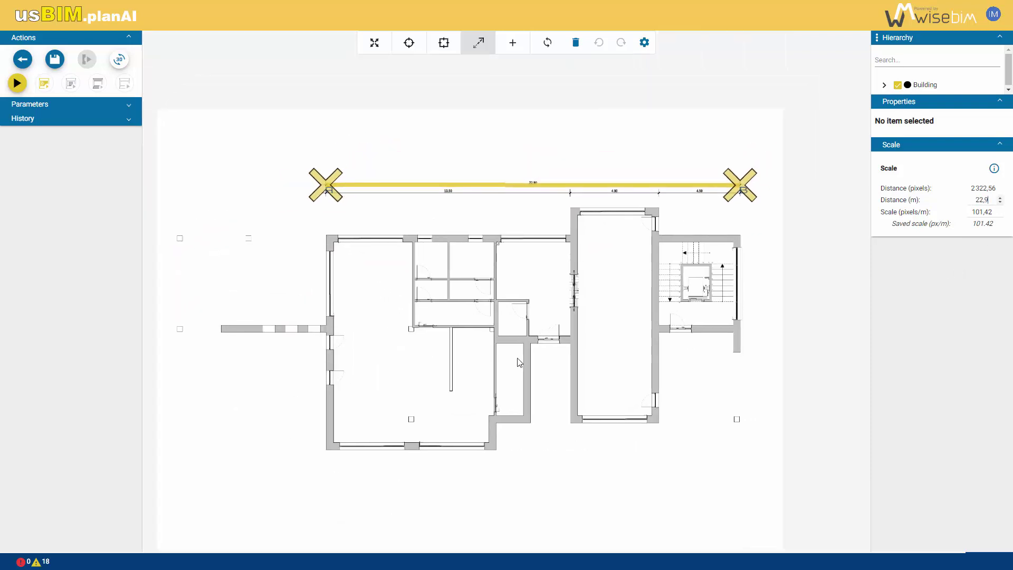
Run automatic detection with uniform angles and thicknesses, wall height 3,3 and window sill 0,9.
left_click(17, 84)
left_click(378, 198)
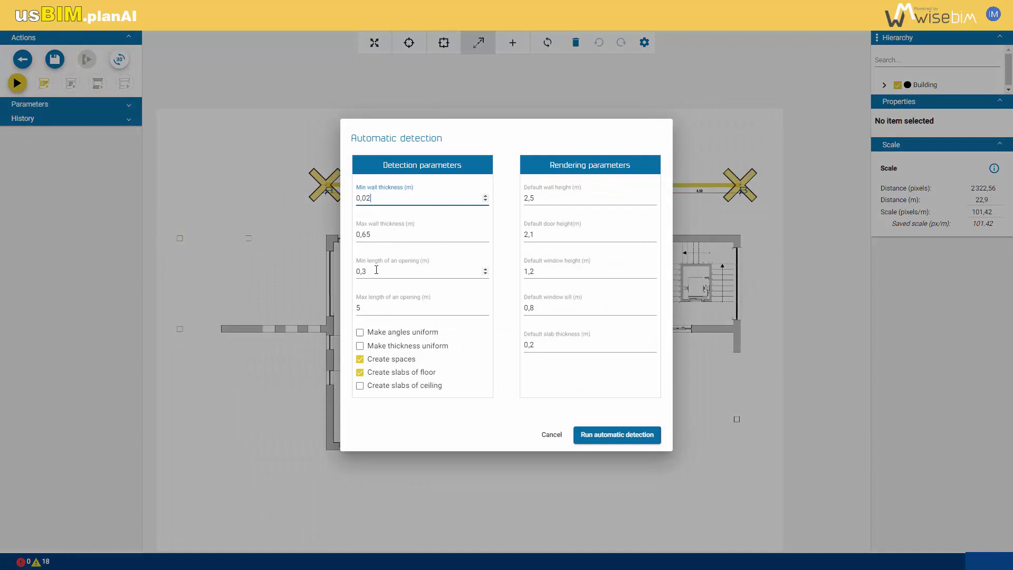
left_click(359, 332)
left_click(359, 346)
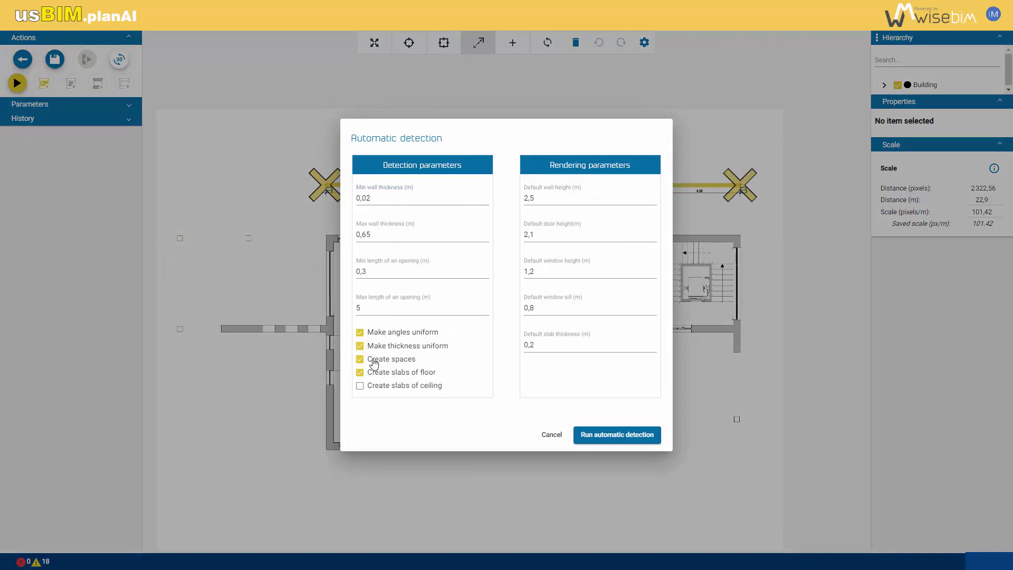
double_click(531, 197)
type("3,3")
left_click(537, 221)
left_click(547, 306)
double_click(532, 307)
type("9")
left_click(552, 347)
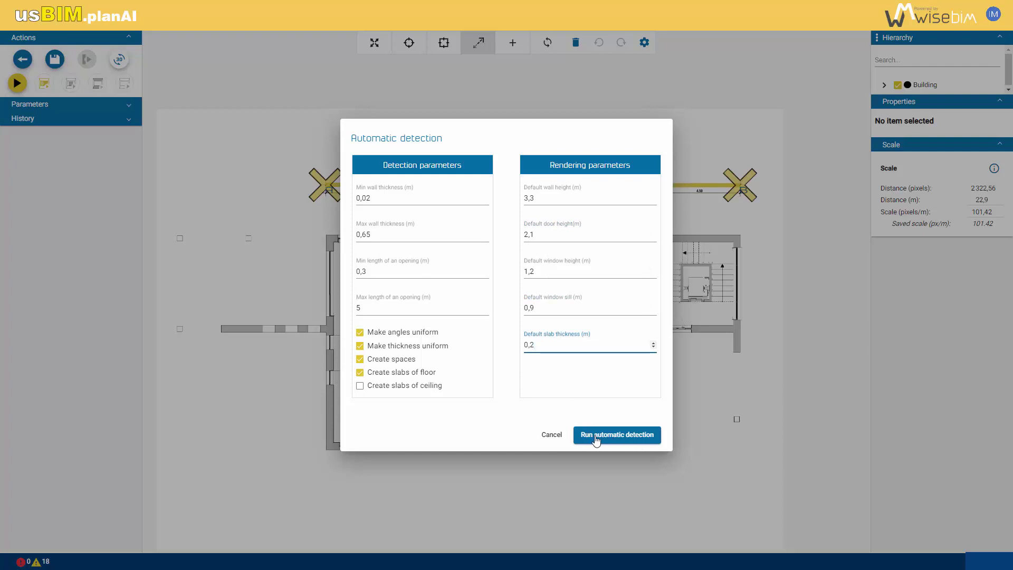
left_click(650, 442)
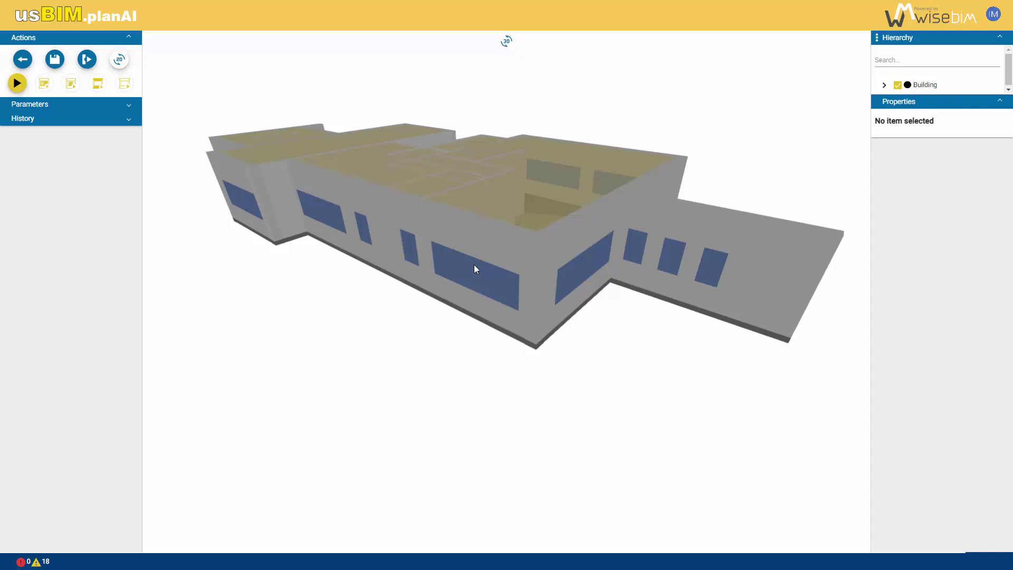
Convert the two windows on the bottom wall into doors in the 2D plan.
left_click(119, 59)
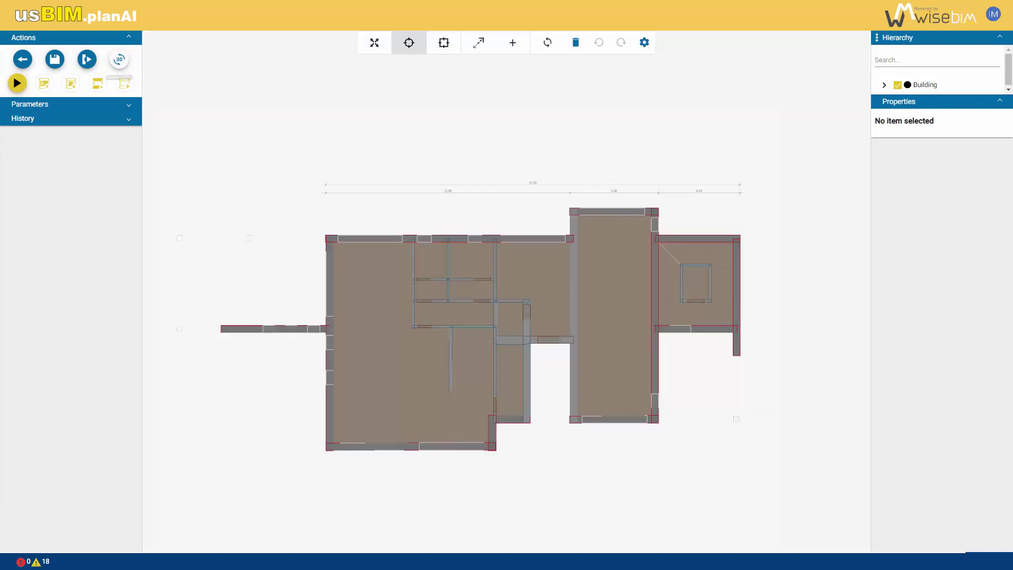
left_click(641, 426)
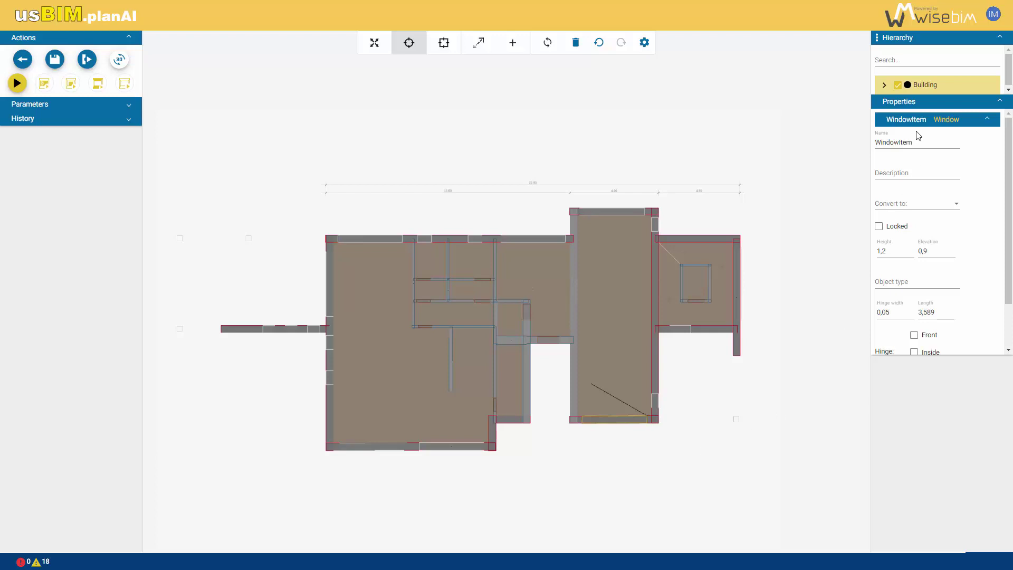
left_click(906, 208)
left_click(895, 228)
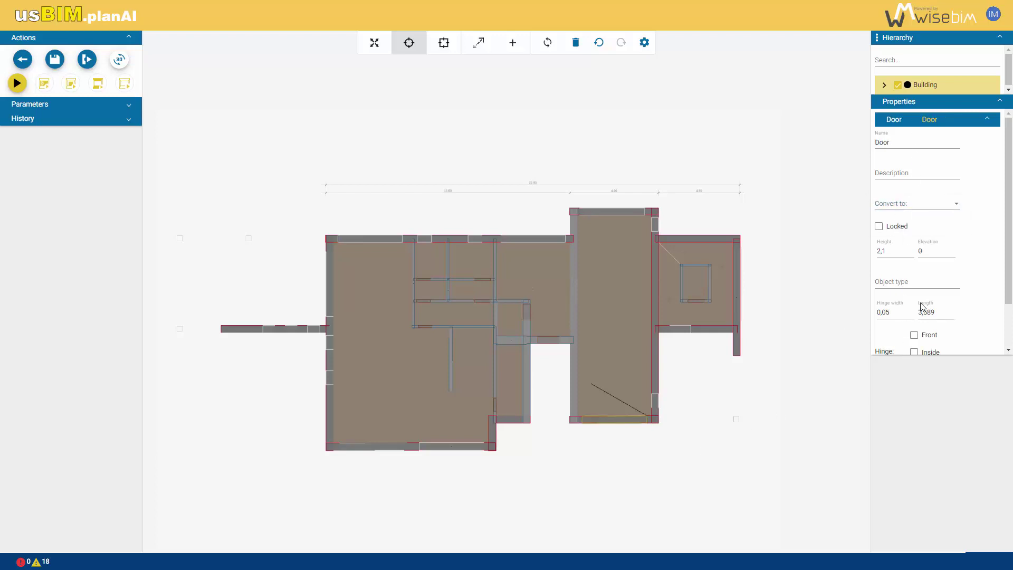
left_click(450, 452)
left_click(452, 447)
left_click(910, 209)
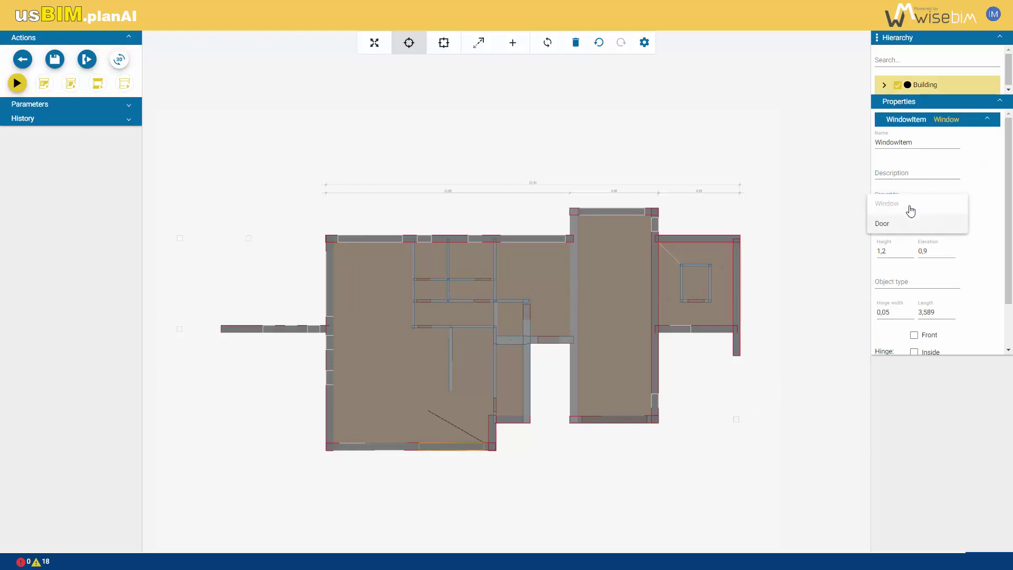
left_click(889, 225)
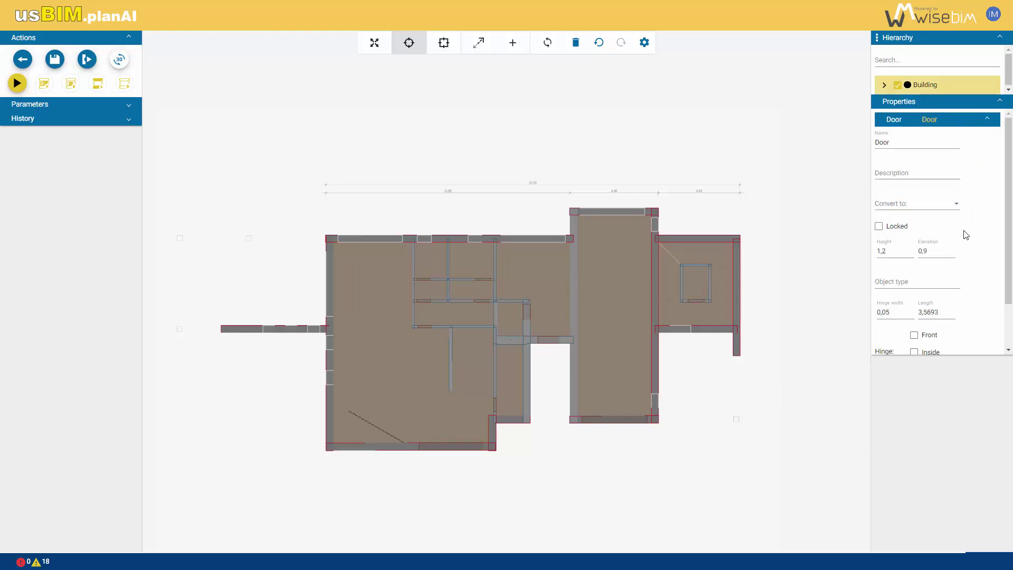
Draw a new column filling the small marked square beside the plan.
left_click(512, 43)
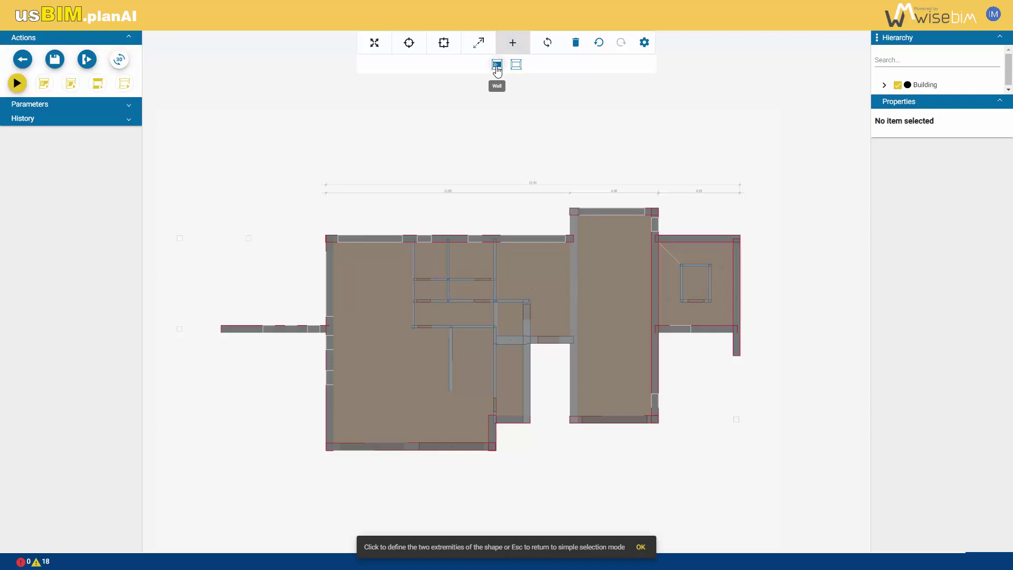
left_click(496, 66)
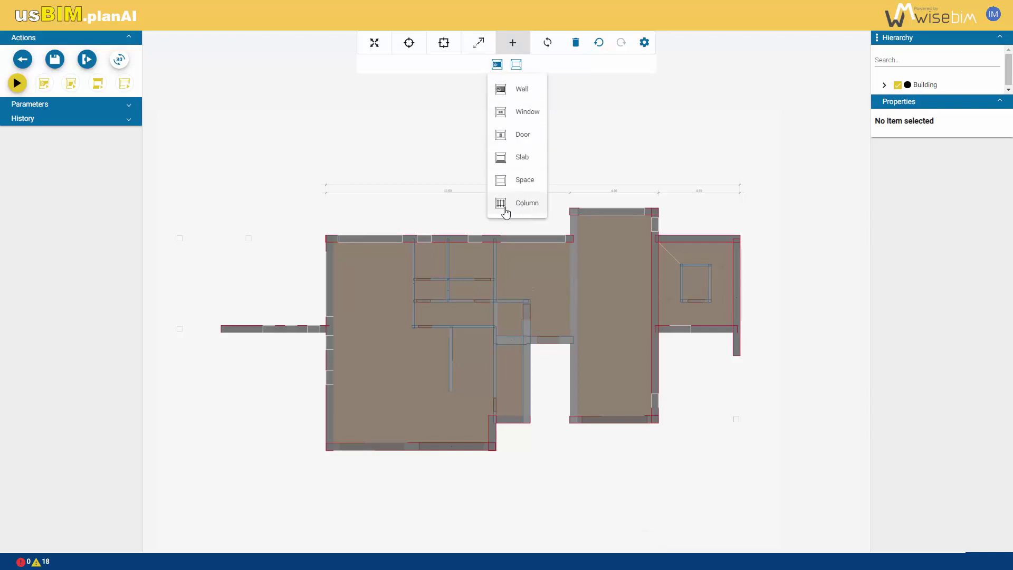
left_click(523, 203)
scroll(742, 429, "up", 10)
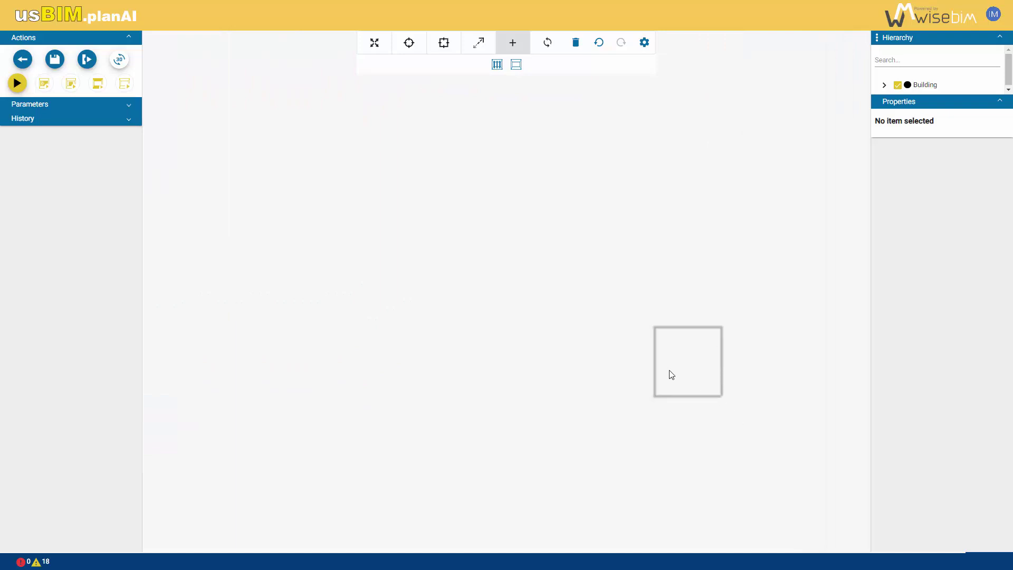
mouse_move(655, 362)
left_mouse_down()
mouse_move(709, 362)
mouse_move(688, 399)
left_mouse_up()
left_click(688, 360)
left_click_drag(688, 344, 689, 320)
Give the column thickness 0,3 and length 0,3, and edit its rotation angle.
double_click(883, 312)
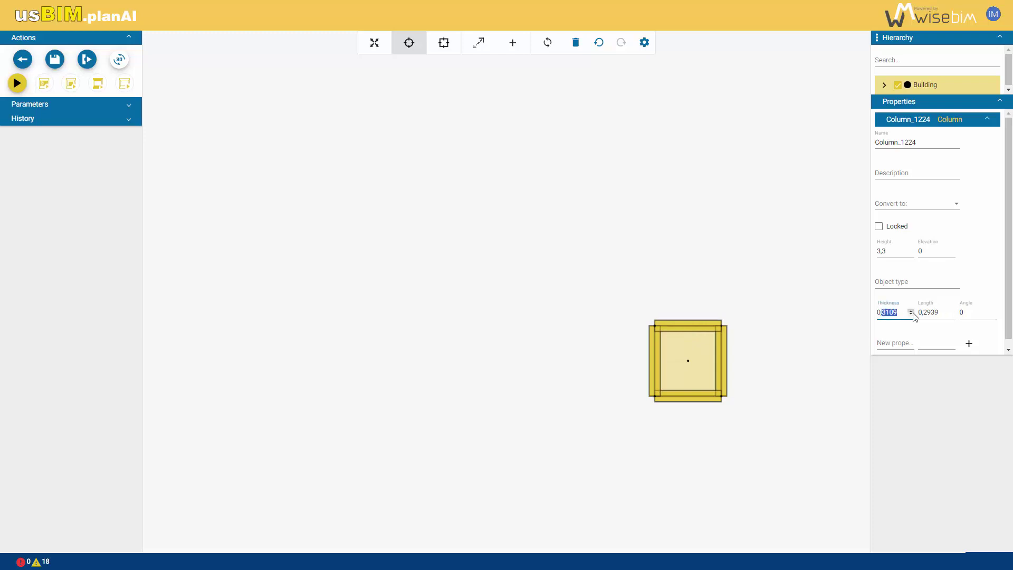
type("0,3")
double_click(924, 312)
type("0,3")
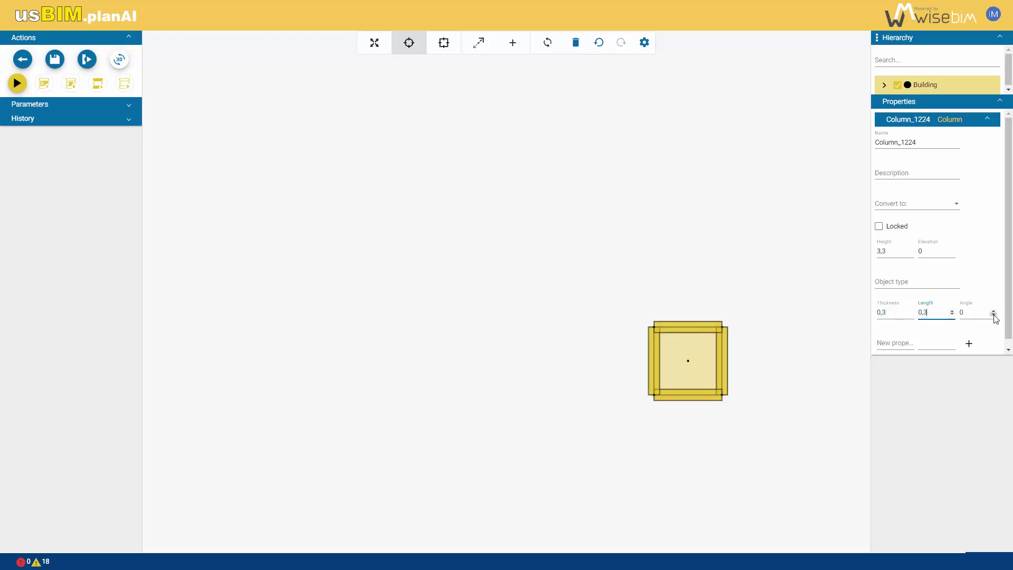
left_click(971, 315)
double_click(962, 312)
type("5")
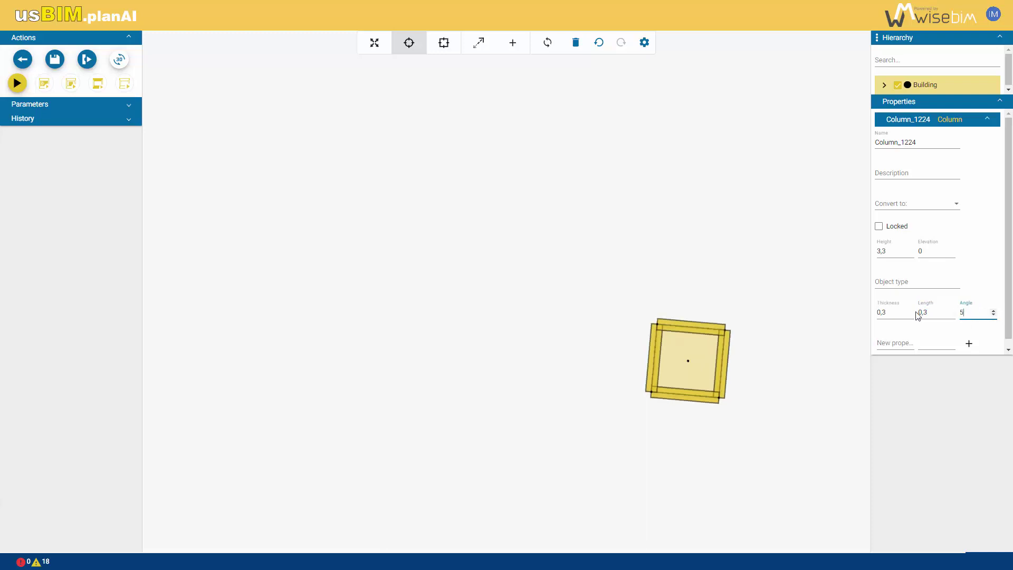
type("0")
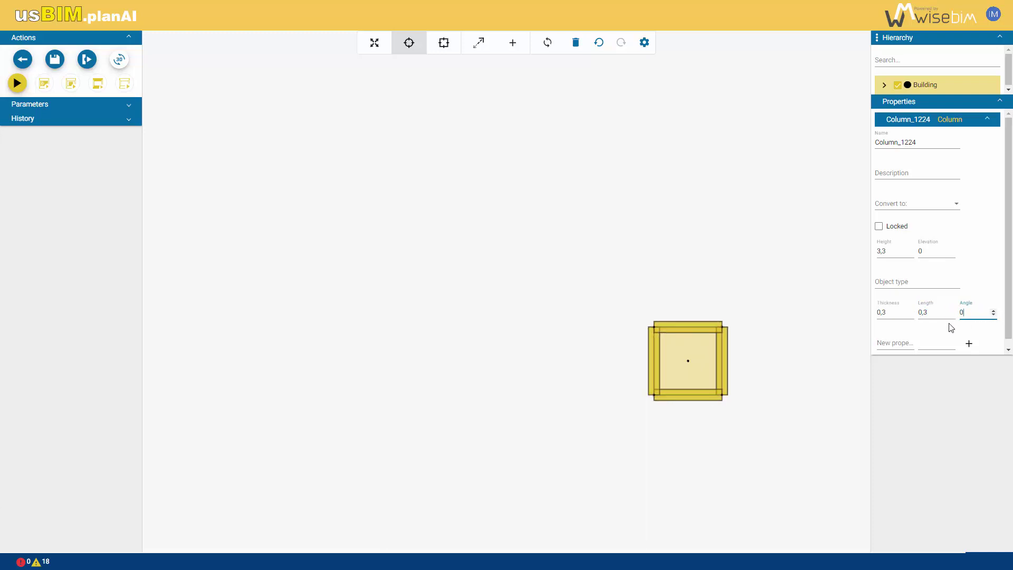
Copy the column and paste it into the left empty column outline.
right_click(689, 365)
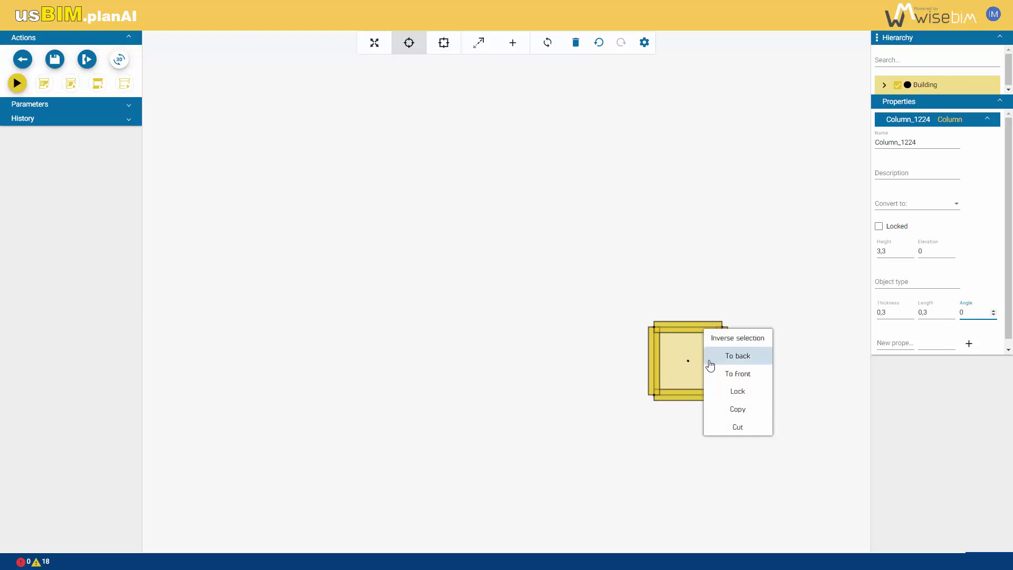
left_click(721, 414)
scroll(728, 402, "down", 5)
scroll(252, 305, "up", 8)
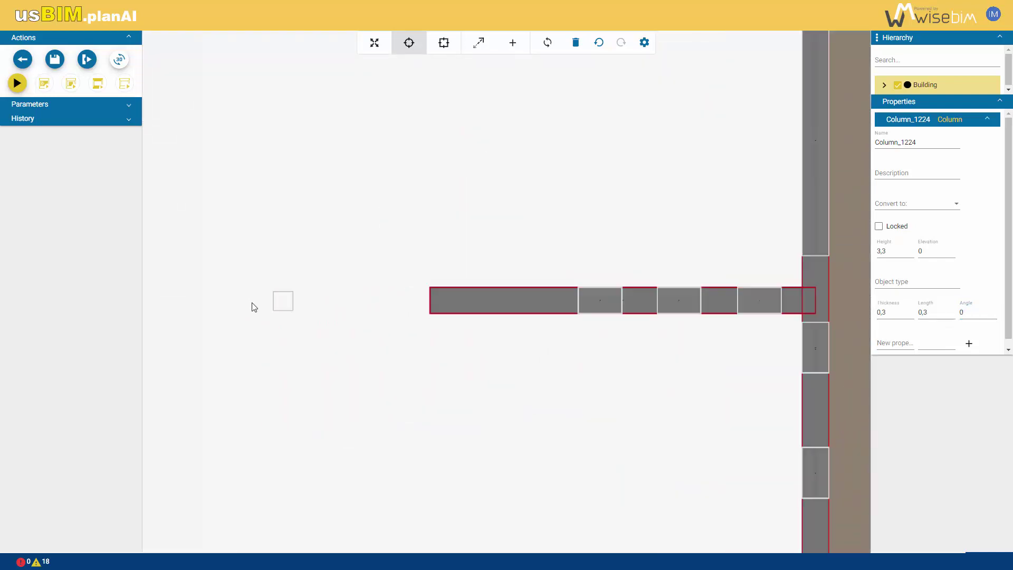
right_click(313, 307)
left_click(343, 336)
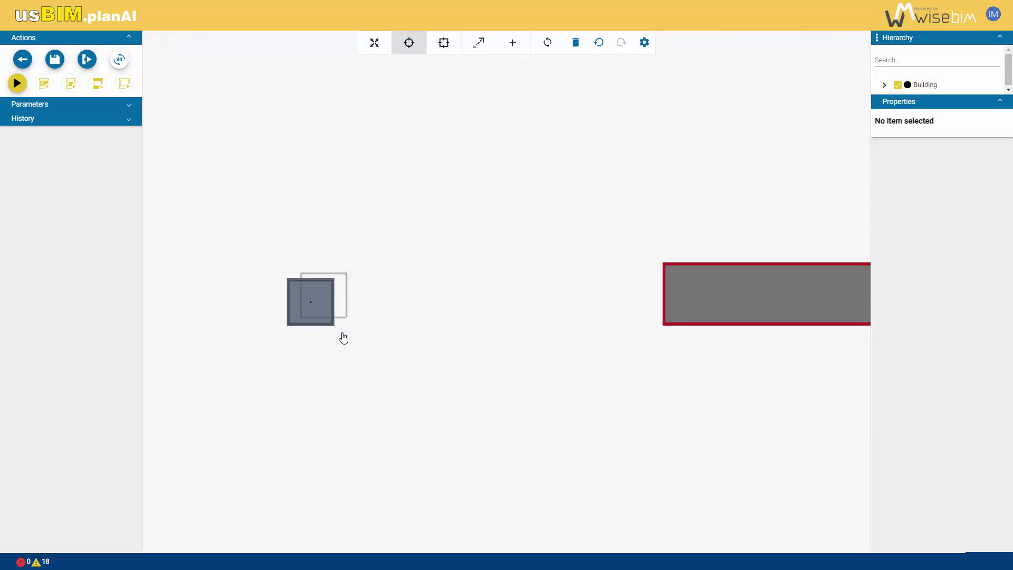
Paste the column into the upper and right outlines and save the model.
scroll(328, 111, "down", 3)
scroll(321, 159, "up", 3)
right_click(321, 160)
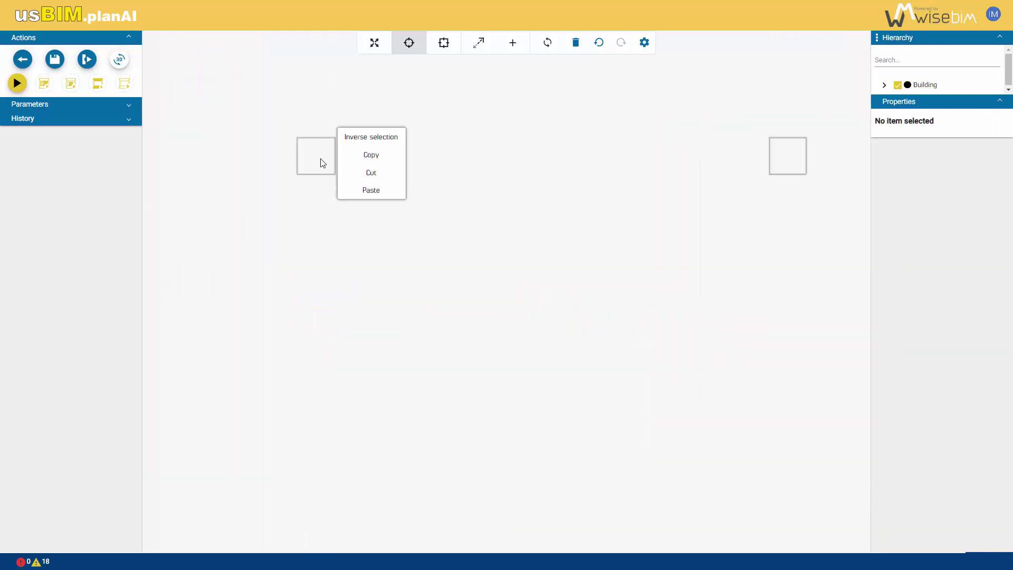
left_click(371, 193)
right_click(782, 152)
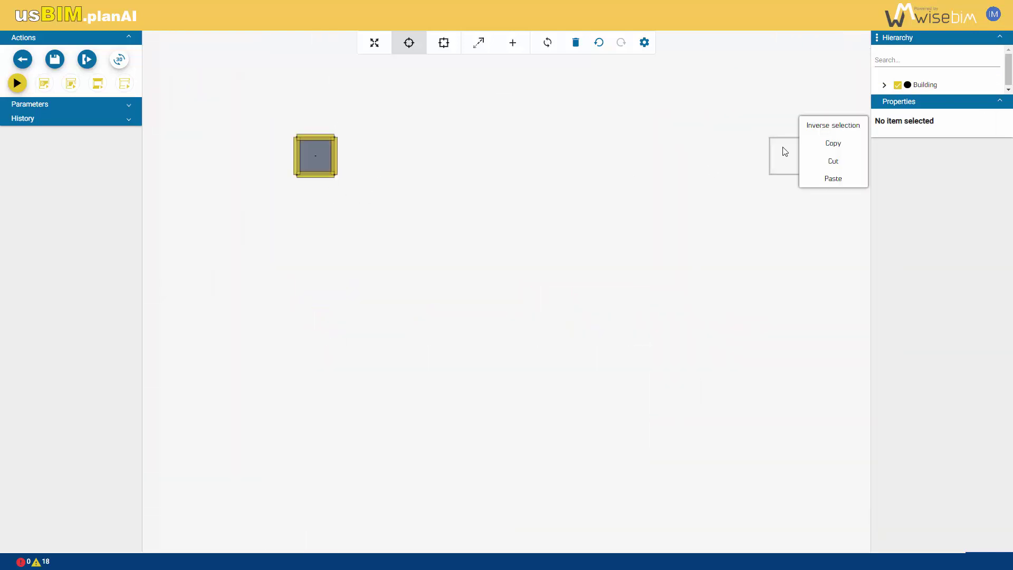
left_click(818, 174)
scroll(380, 253, "down", 5)
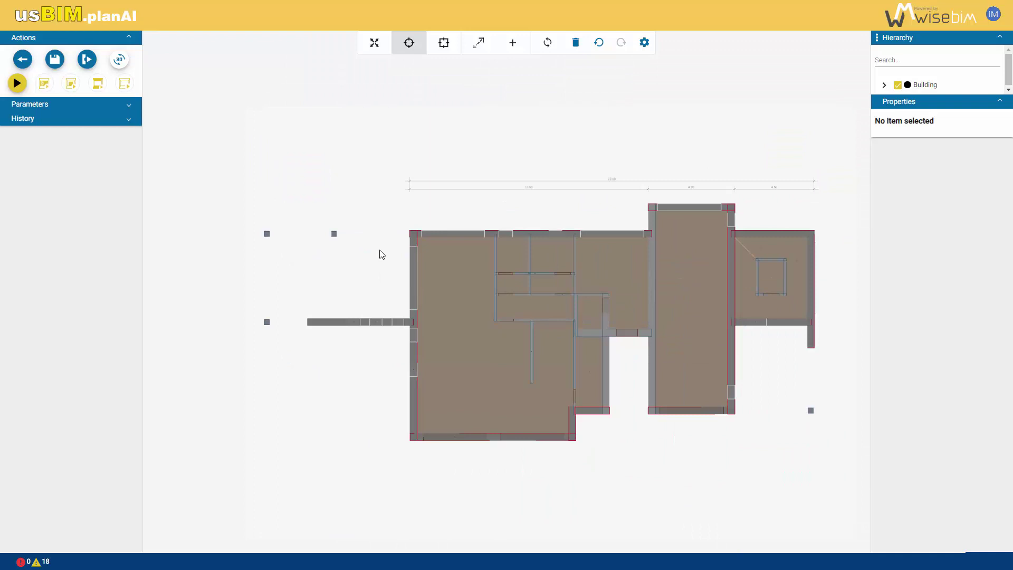
left_click(55, 59)
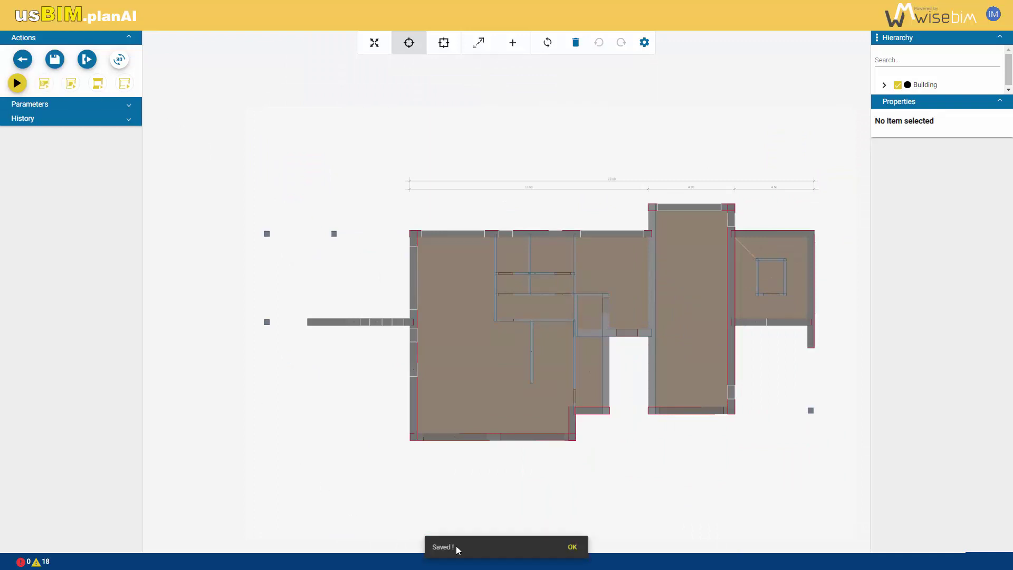
left_click(512, 413)
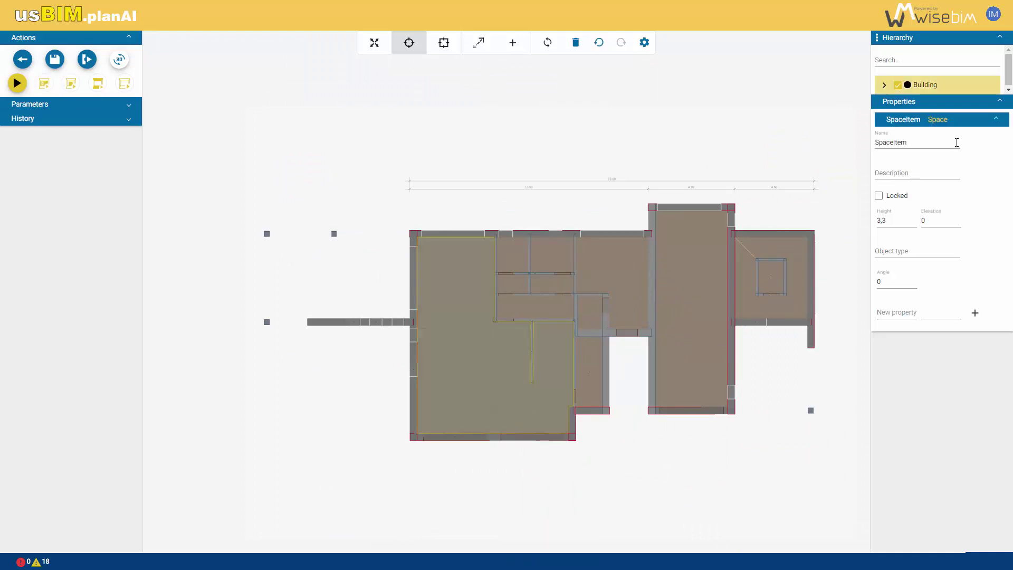
Rename the left space 'open space' and add a 'thermal trans' property of 0,1529 to the right wall.
double_click(895, 142)
type("open space")
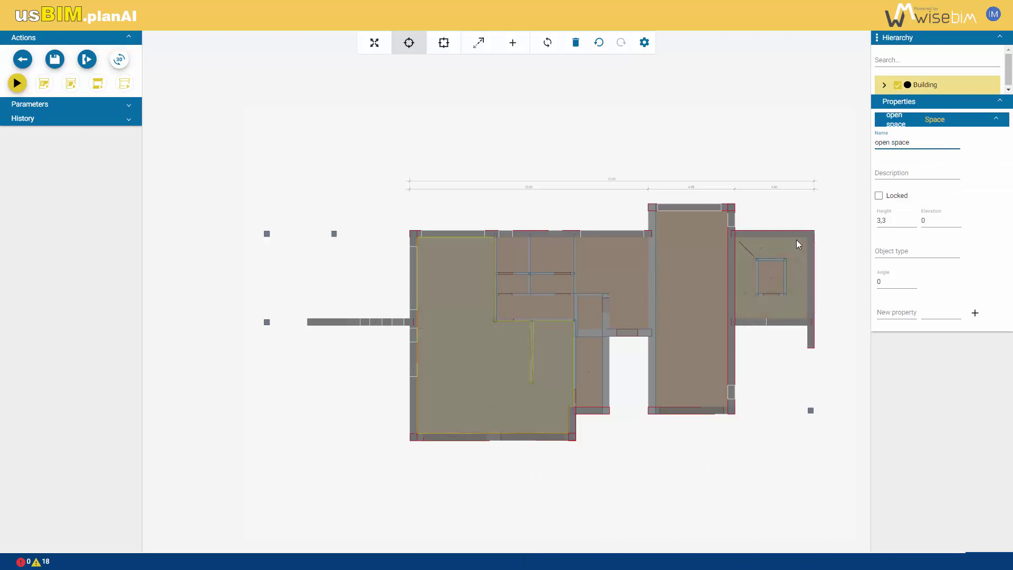
left_click(813, 280)
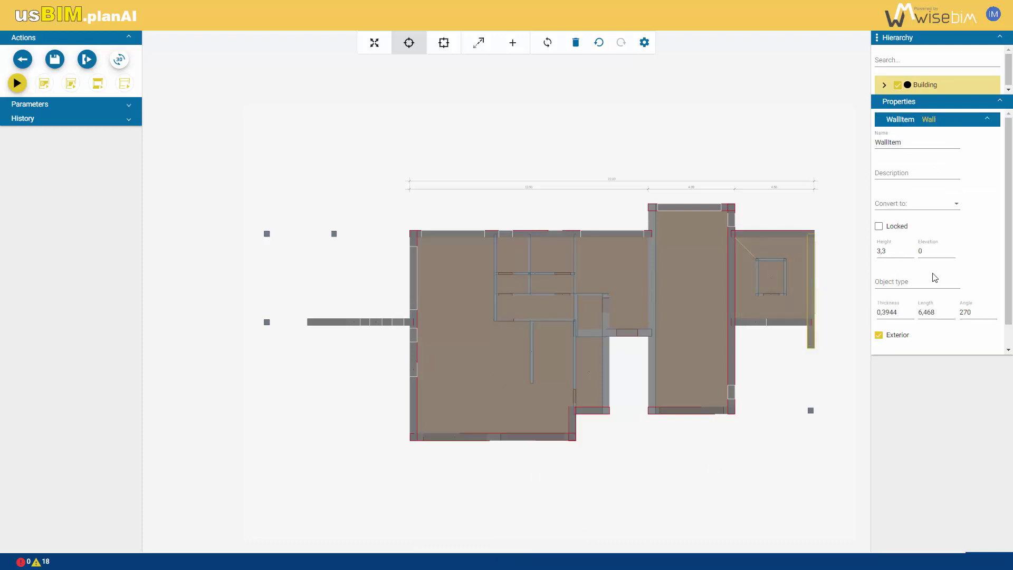
scroll(934, 277, "down", 1)
left_click(891, 341)
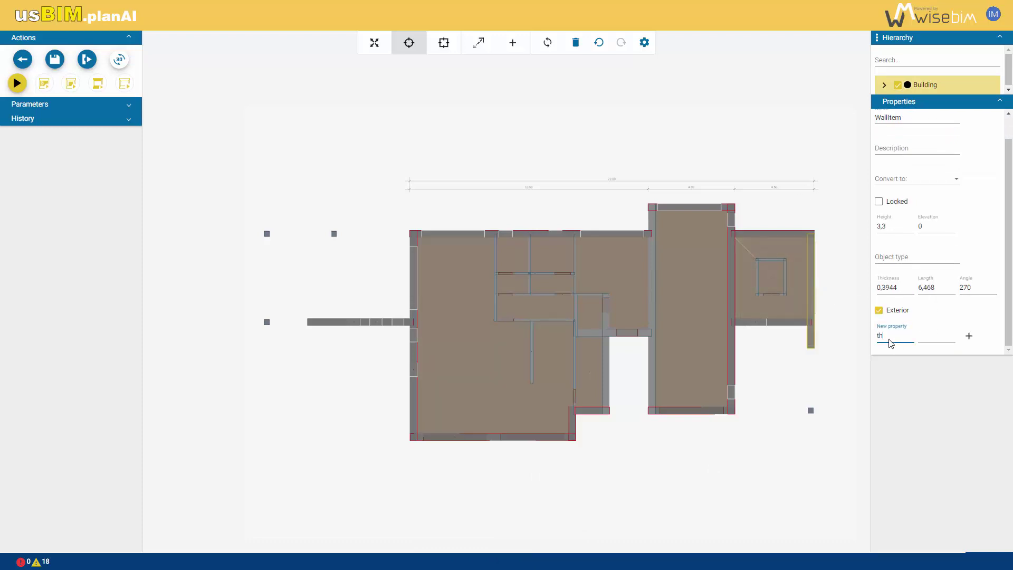
type("thermal trans")
left_click(935, 339)
type("0,1529")
left_click(969, 338)
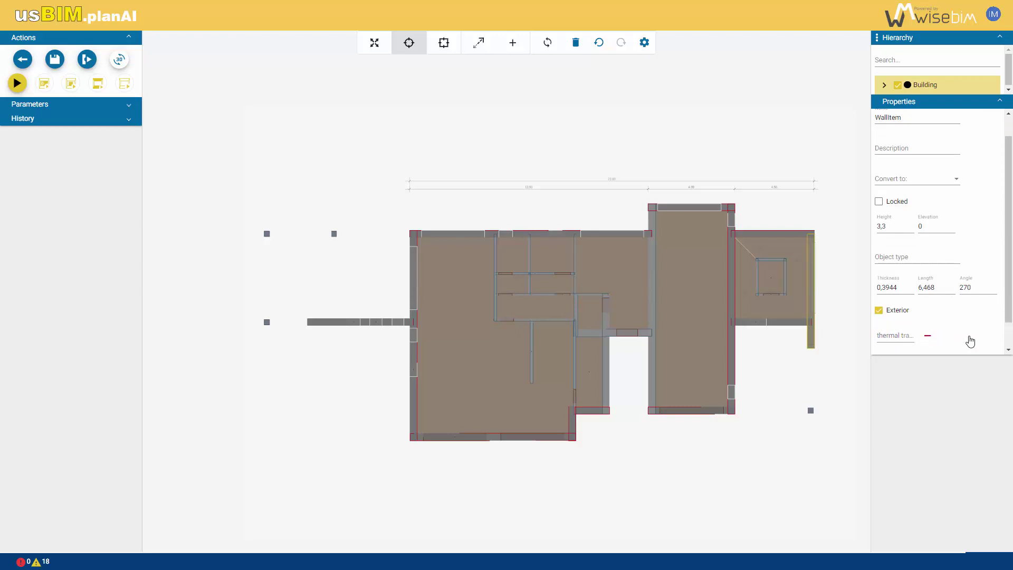
left_click(795, 463)
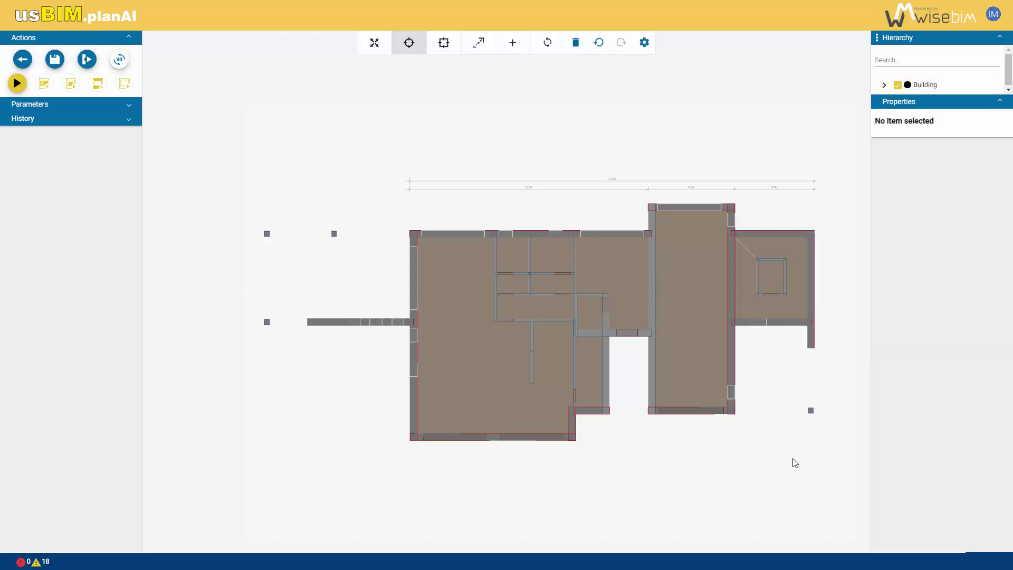
Raise the plan opacity, lower the scene opacity and make the background black.
left_click(644, 43)
left_click_drag(773, 100, 813, 100)
left_click_drag(866, 137, 813, 137)
left_click_drag(768, 176, 729, 234)
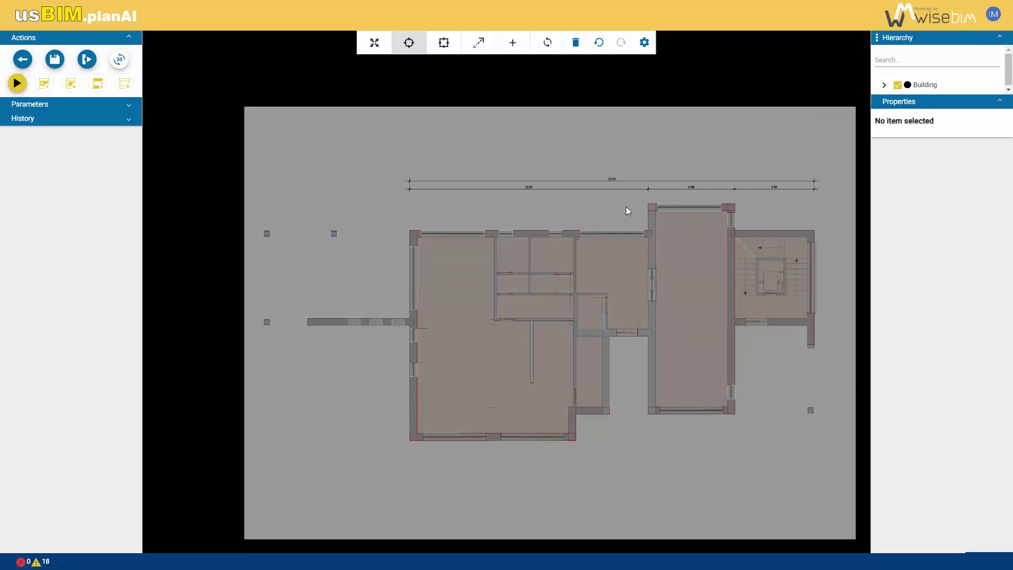
Shorten the vertical wall to stop at the horizontal wall and widen the small room's space.
scroll(609, 324, "up", 10)
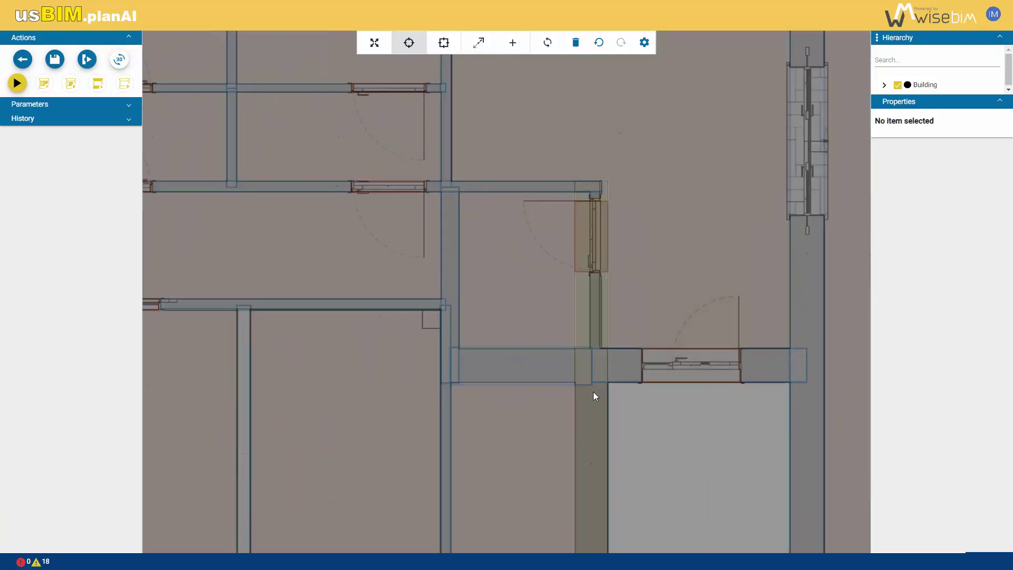
left_click(593, 391)
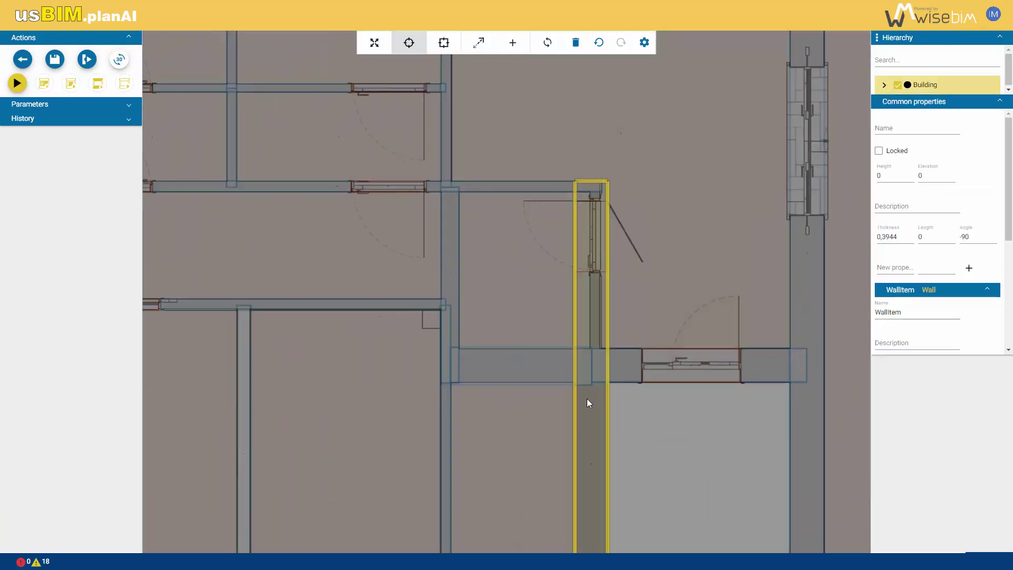
left_click_drag(591, 183, 591, 209)
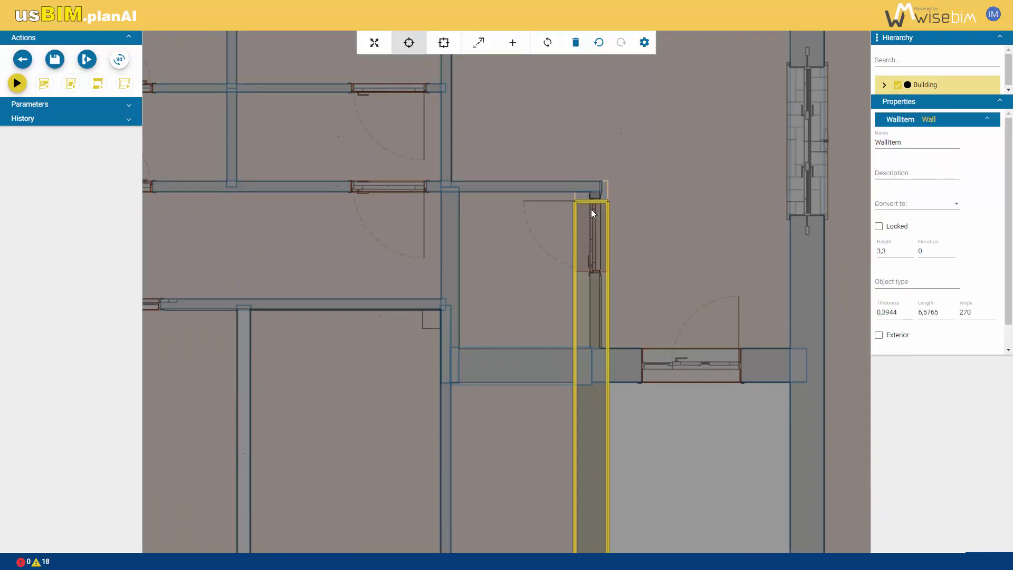
mouse_move(602, 325)
left_mouse_down()
mouse_move(598, 349)
mouse_move(591, 321)
left_mouse_up()
left_click(566, 325)
left_click(607, 320)
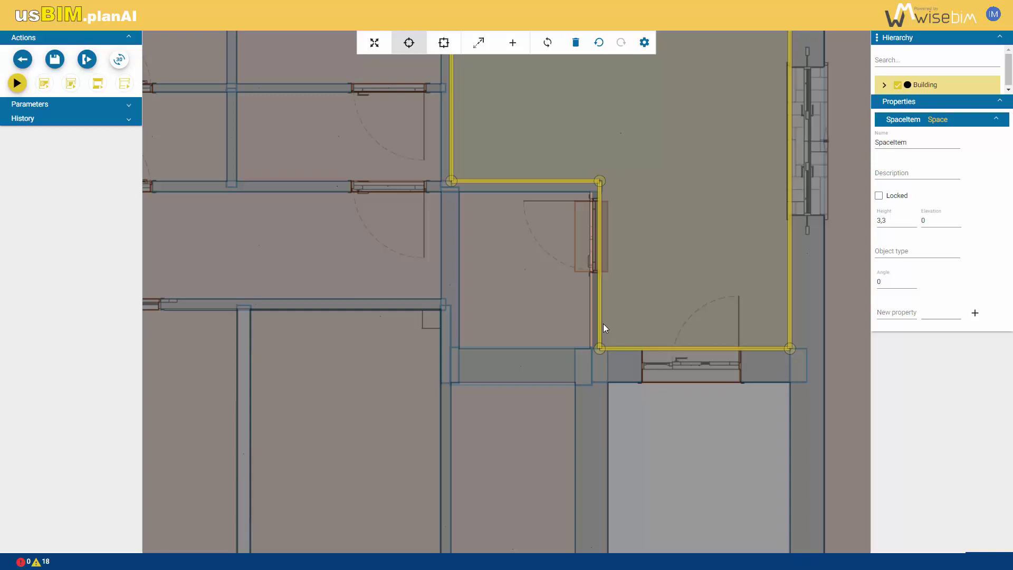
key("Escape")
Draw a new wall from the existing wall to the bottom wall, angle 90.
left_click(512, 42)
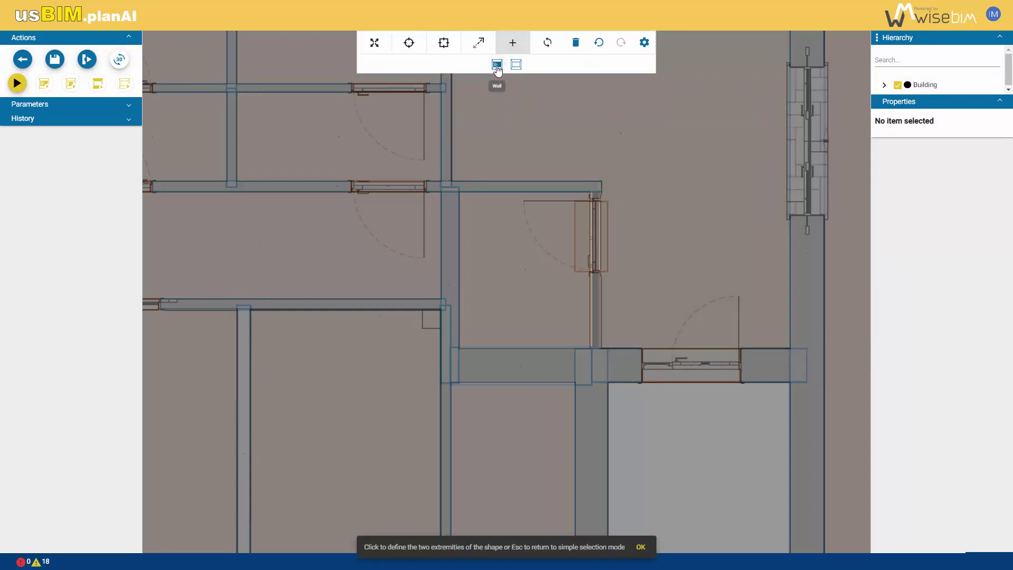
left_click(497, 67)
left_click(521, 90)
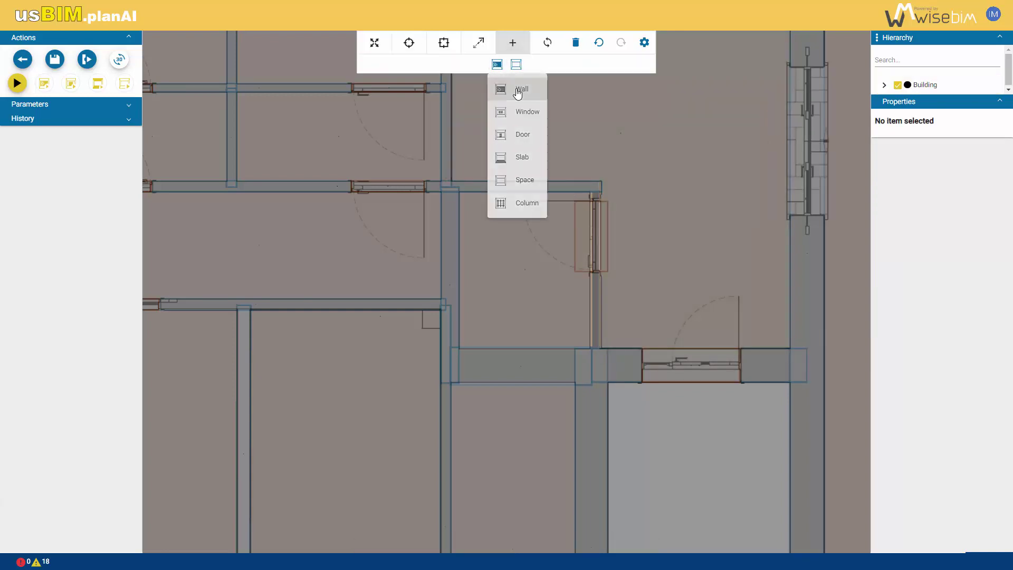
left_click(594, 192)
left_click(594, 348)
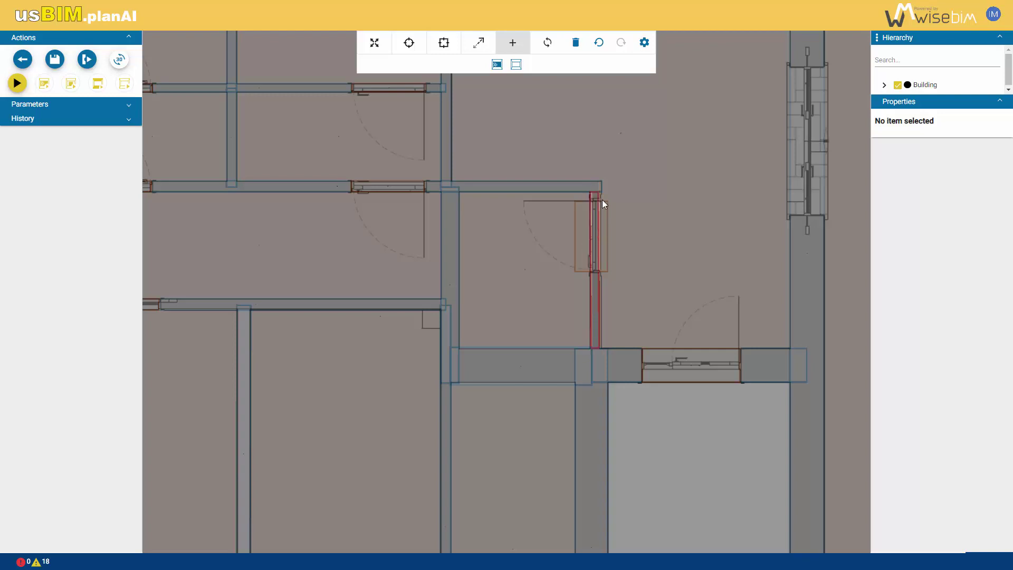
scroll(588, 188, "up", 3)
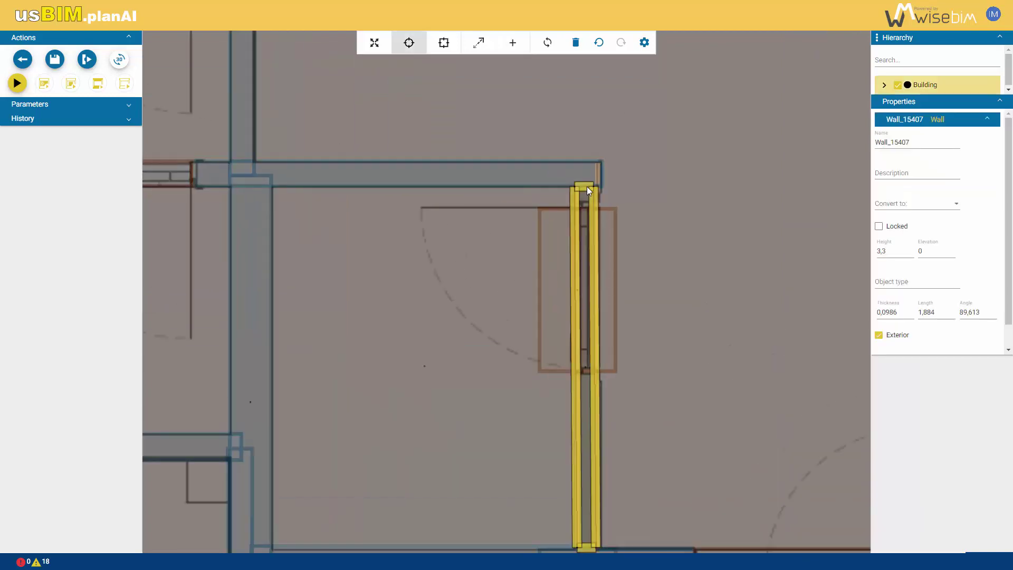
double_click(970, 312)
type("90")
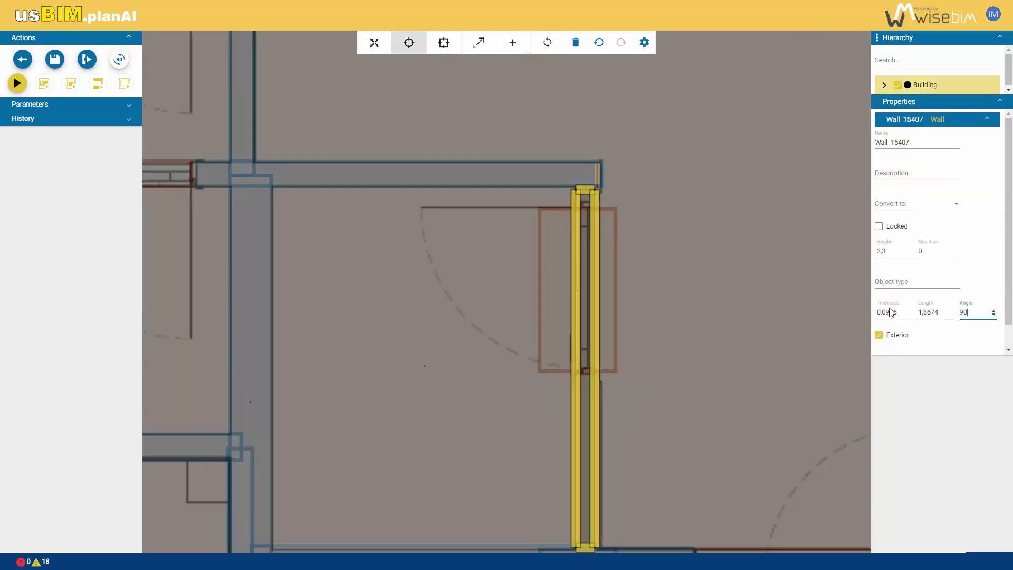
Add a 1 m door with front and inside hinge to the red wall, then view in 3D.
left_click(512, 42)
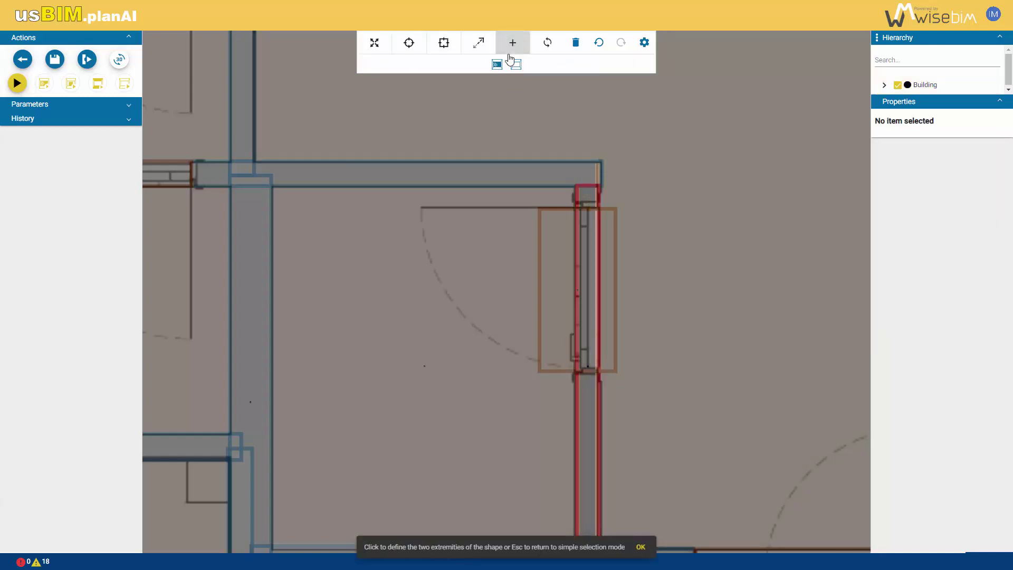
left_click(498, 65)
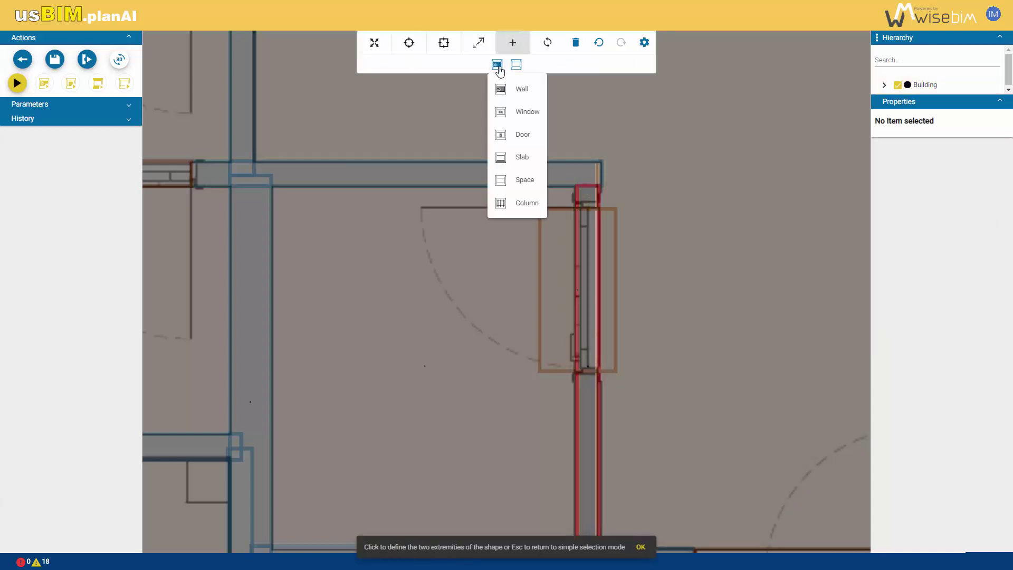
left_click(520, 135)
left_click(589, 216)
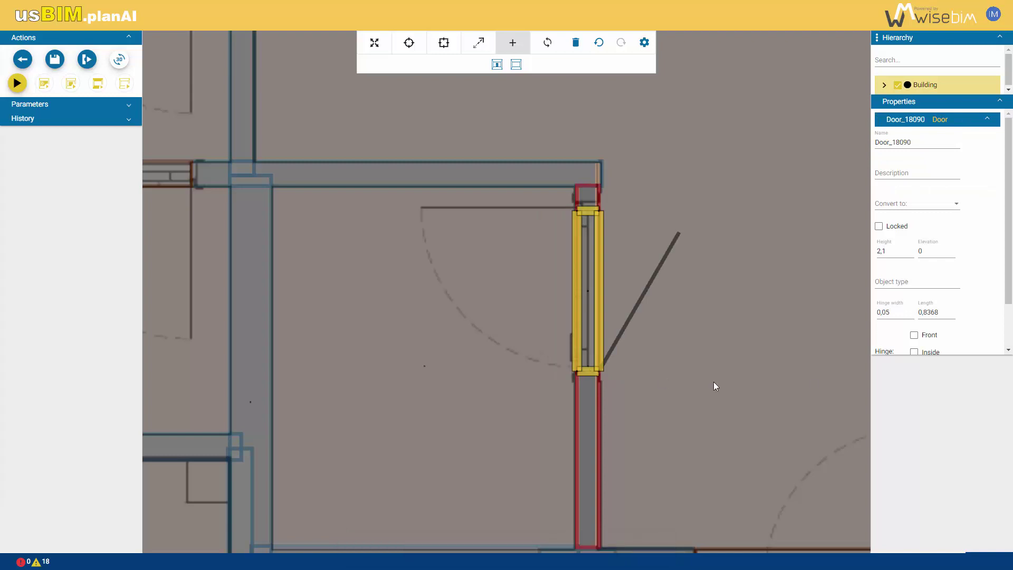
scroll(981, 208, "down", 1)
left_click(914, 280)
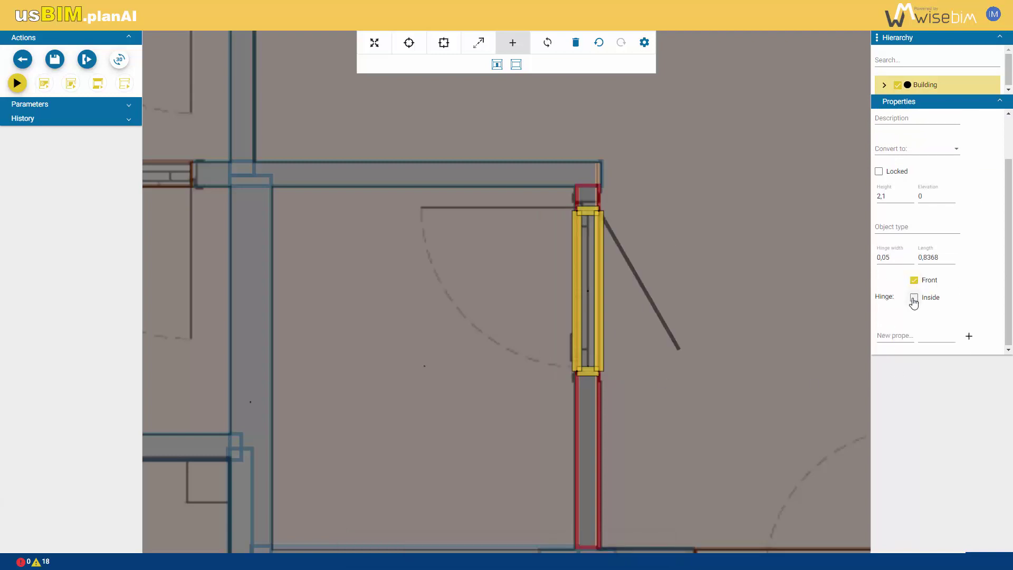
left_click(914, 298)
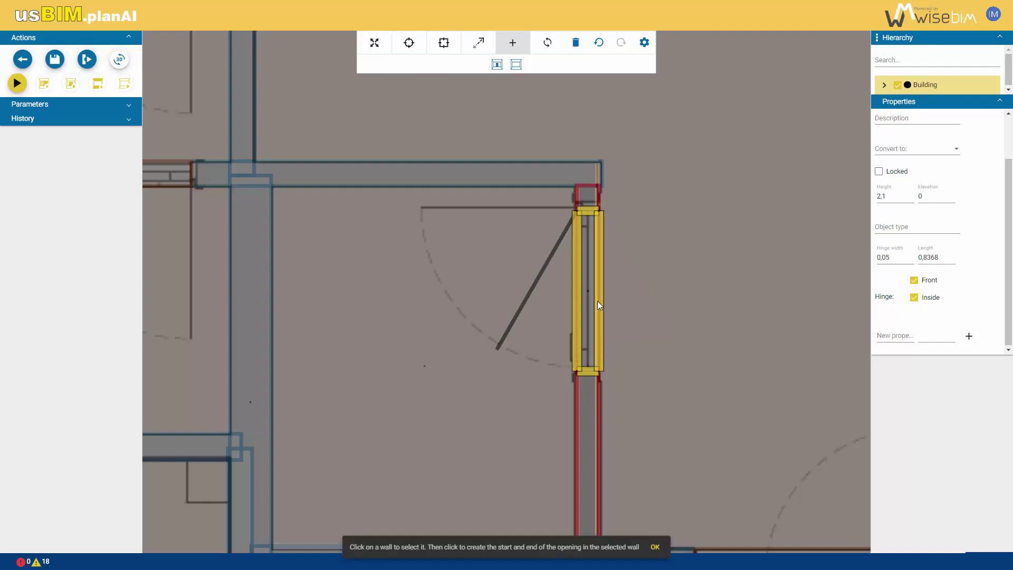
left_click_drag(950, 257, 912, 260)
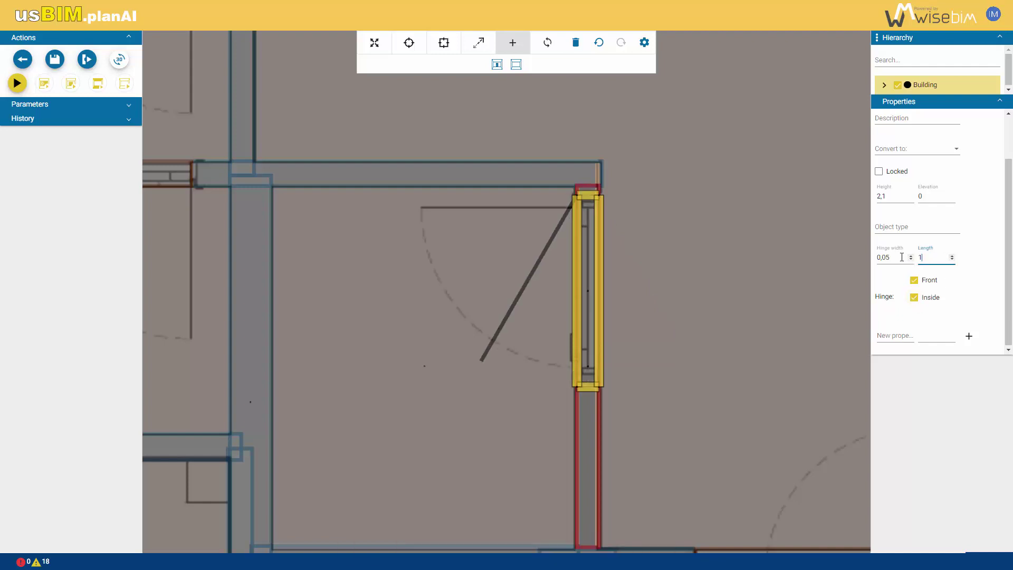
type("1")
left_click(888, 261)
left_click(120, 59)
Hide several walls in the Hierarchy to inspect the 3D model, then show all walls again.
left_click(912, 143)
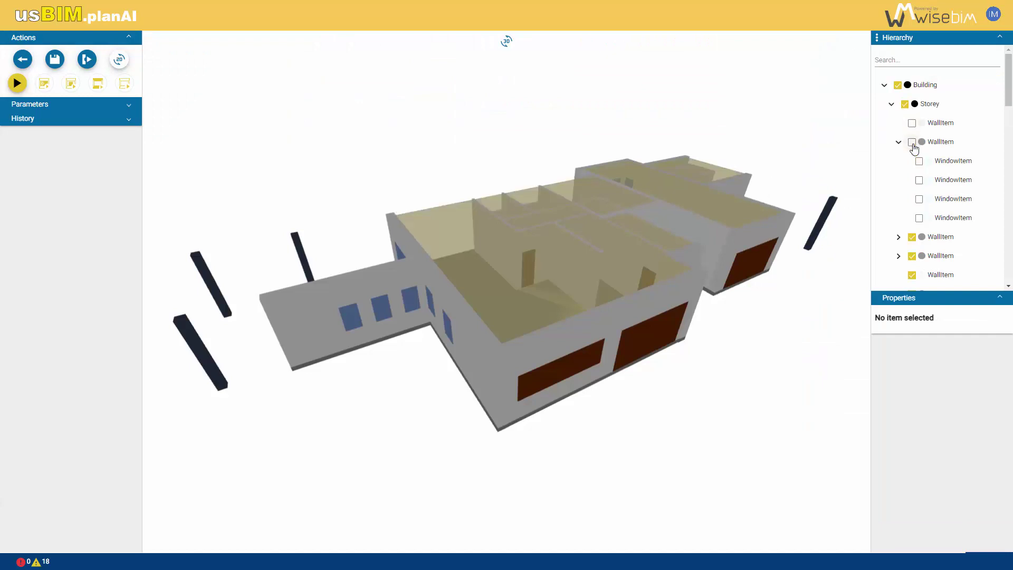
scroll(903, 262, "down", 4)
scroll(913, 278, "down", 3)
left_click(910, 256)
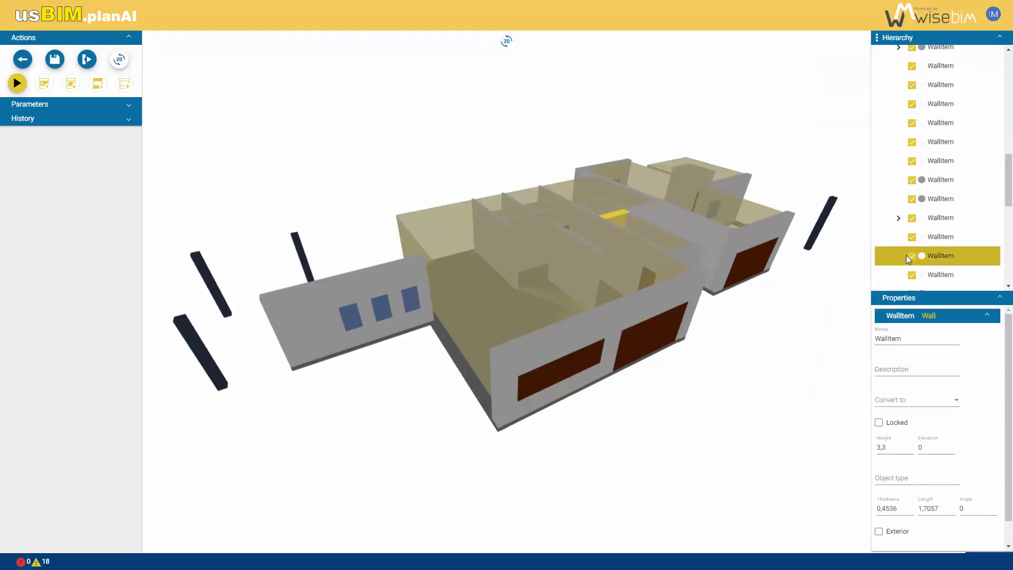
left_click(912, 237)
left_click(912, 218)
scroll(929, 158, "up", 8)
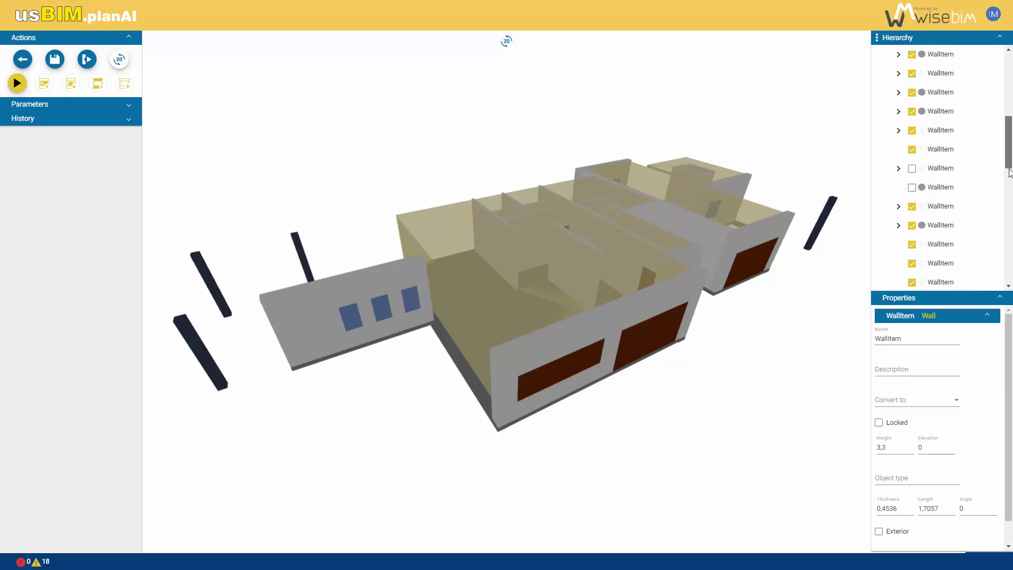
left_click(898, 84)
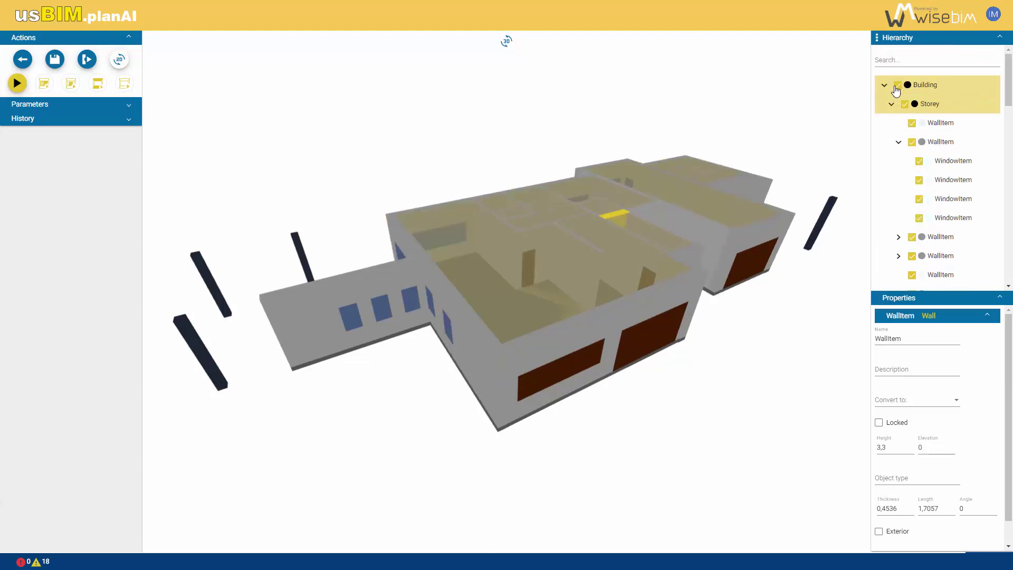
Export the ground floor model as IFC, then choose XLSX (Quantities) as the export format.
left_click(87, 59)
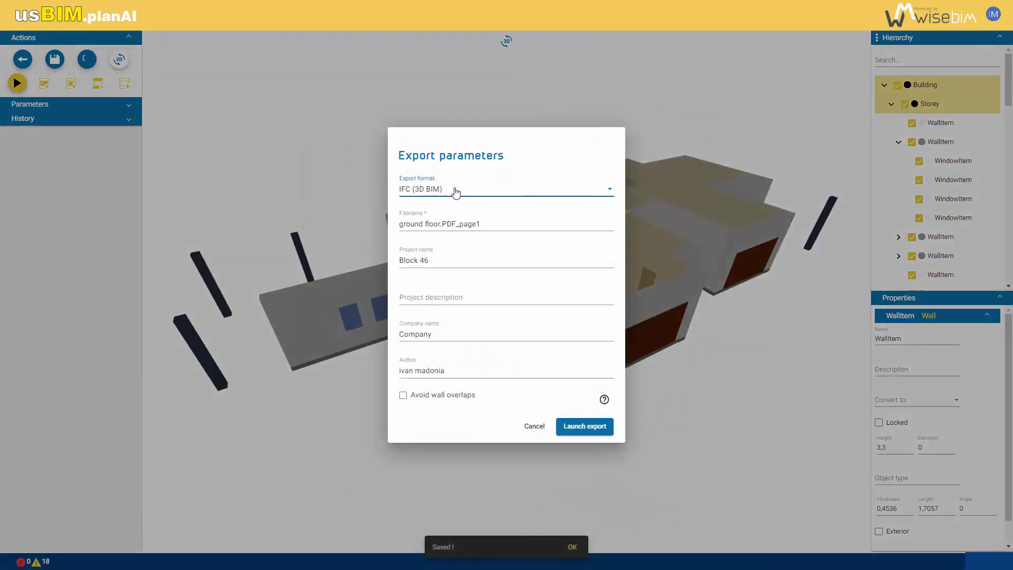
left_click(584, 428)
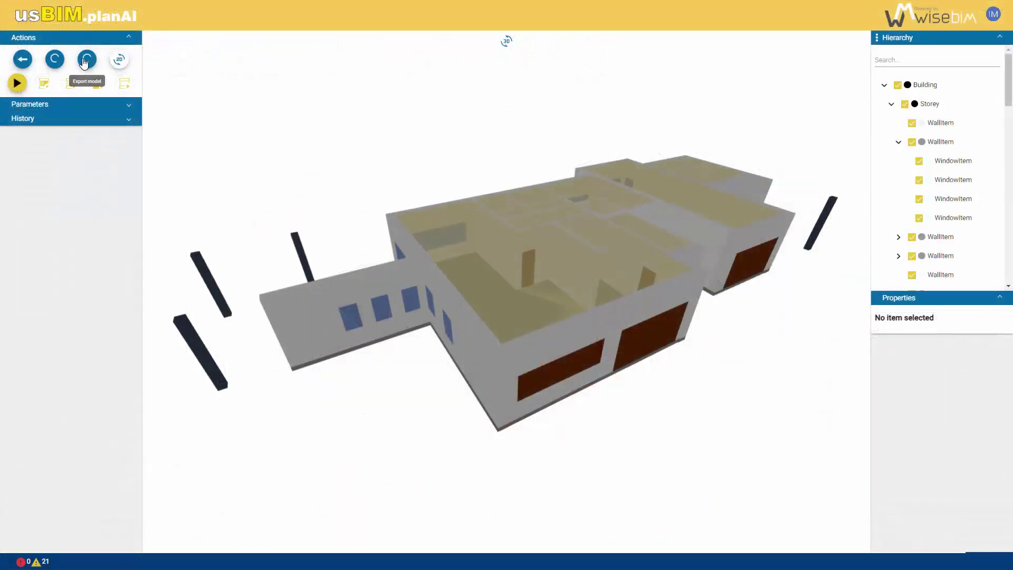
left_click(85, 60)
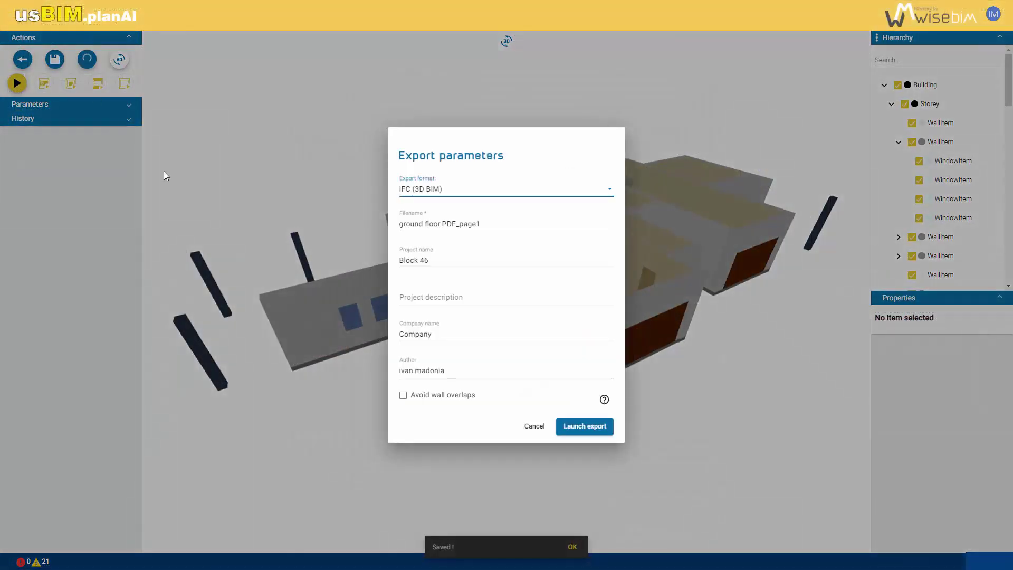
left_click(407, 190)
left_click(409, 258)
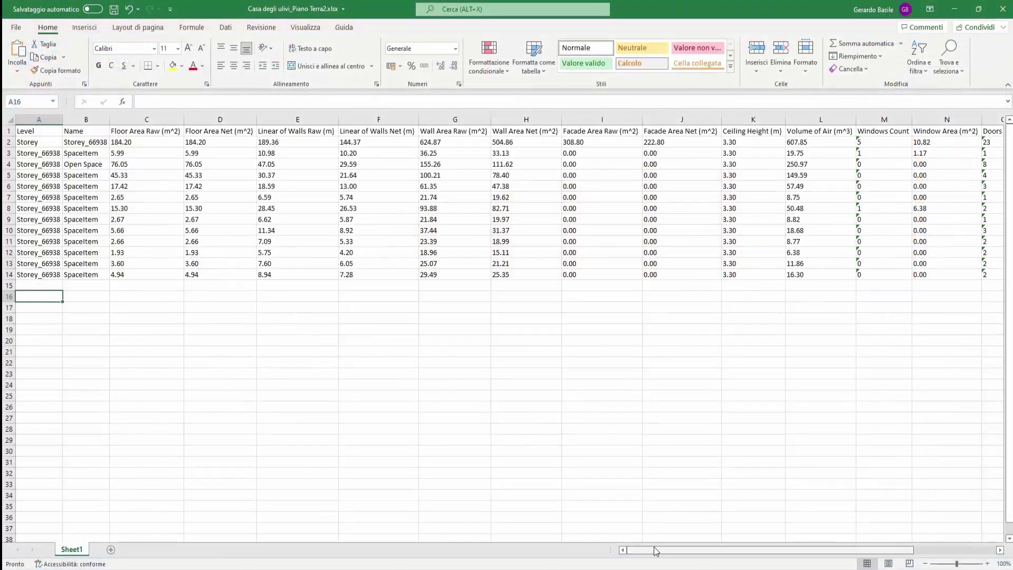
Return to the ground floor's plan list page.
left_click_drag(654, 549, 634, 549)
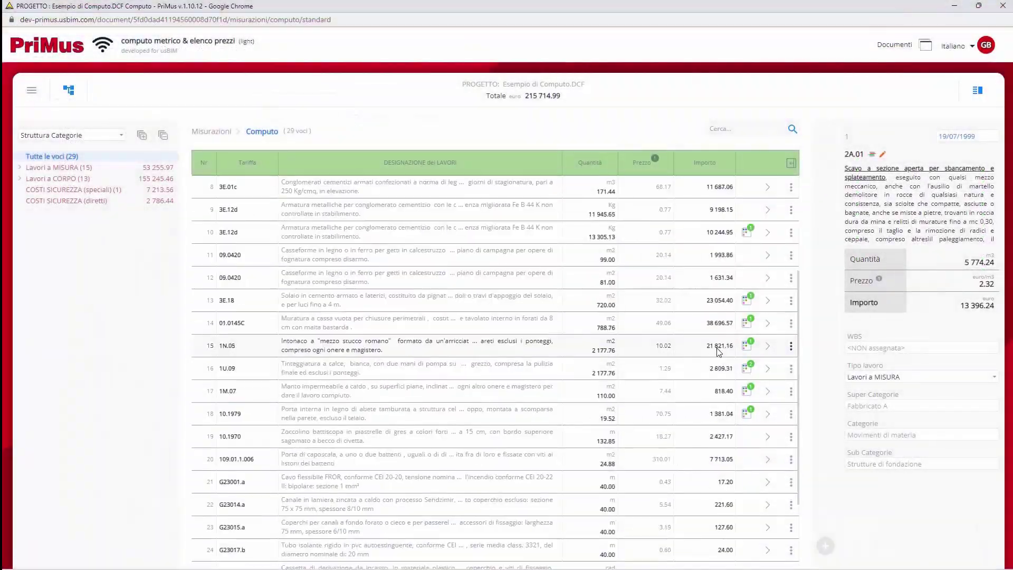
scroll(717, 351, "down", 3)
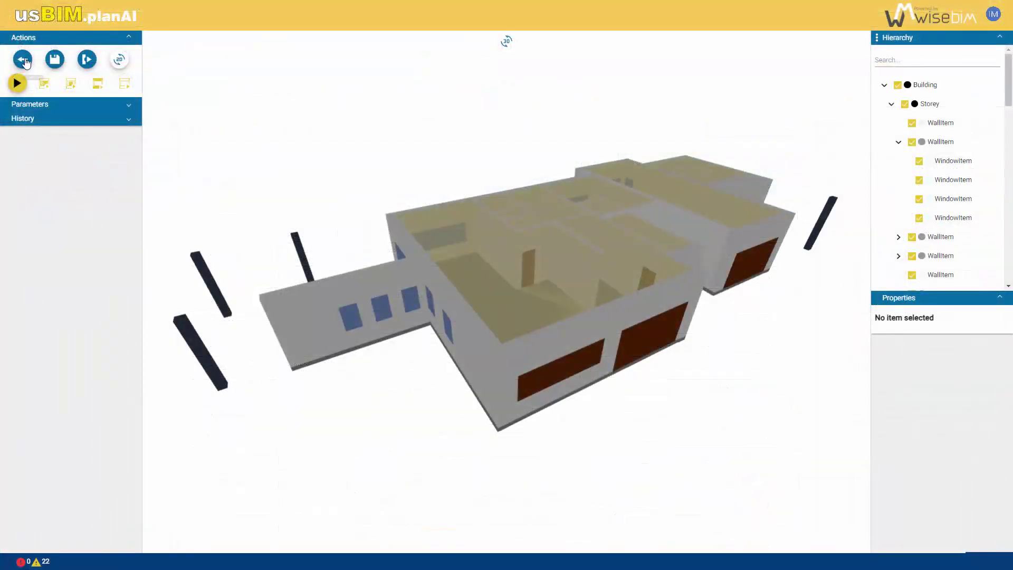
left_click(23, 59)
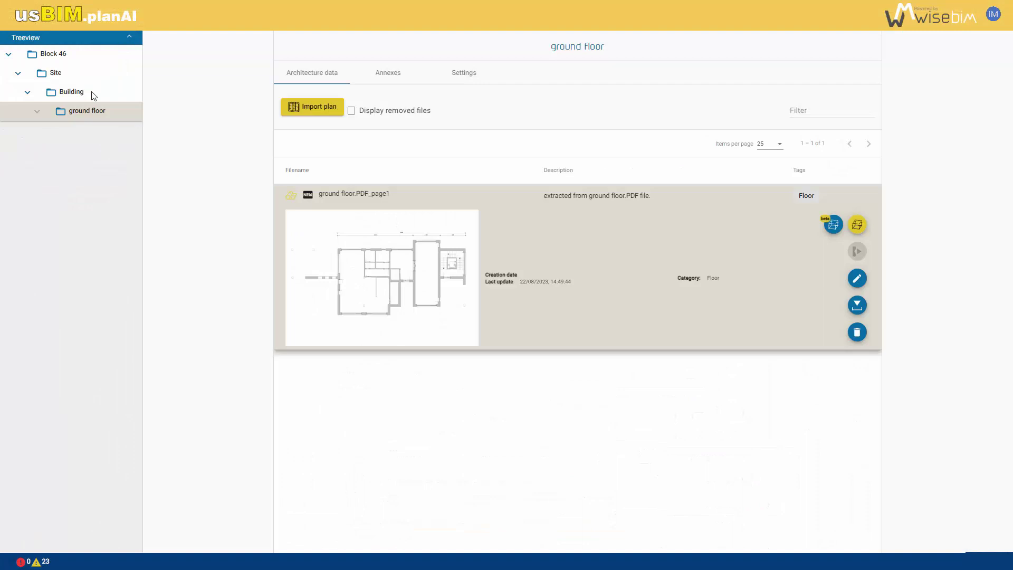
Create a new floor named '1st floor' under the Building.
left_click(94, 95)
left_click(296, 107)
type("1st floor")
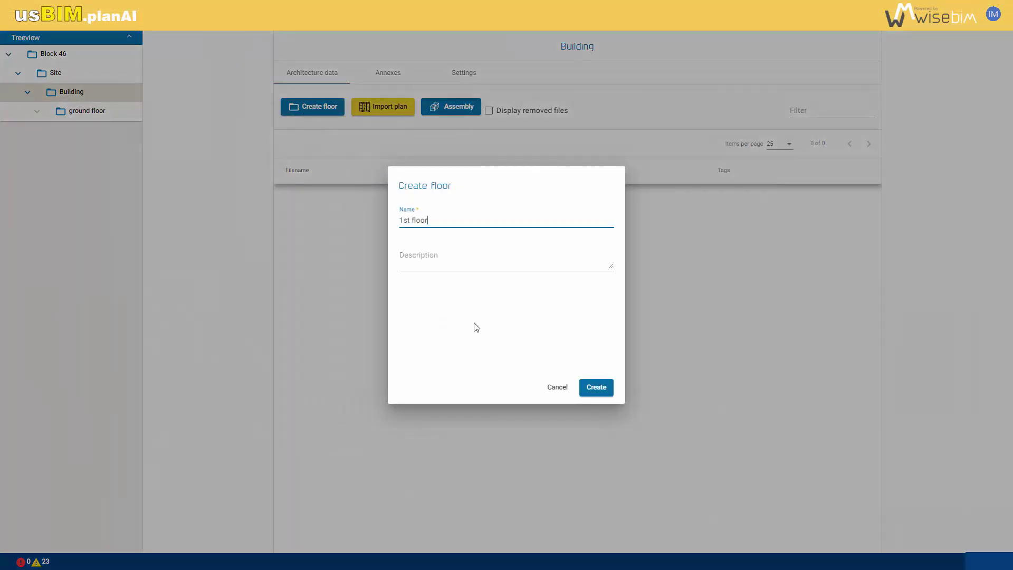
left_click(596, 386)
Import 1st floor.PDF as the 1st floor's plan and set its scale along a dimension line.
left_click(98, 111)
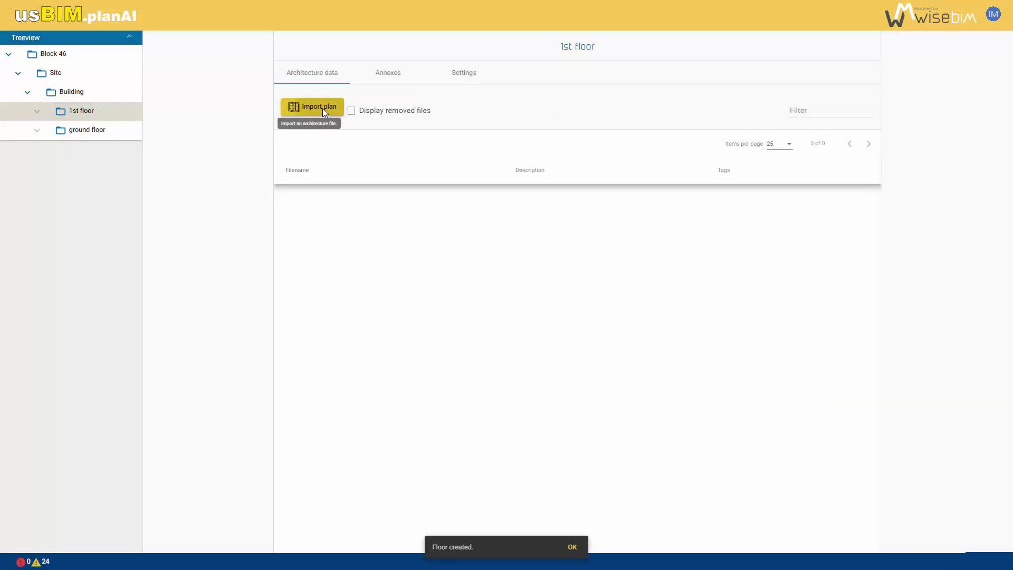
left_click(322, 109)
left_click(322, 112)
left_click(102, 88)
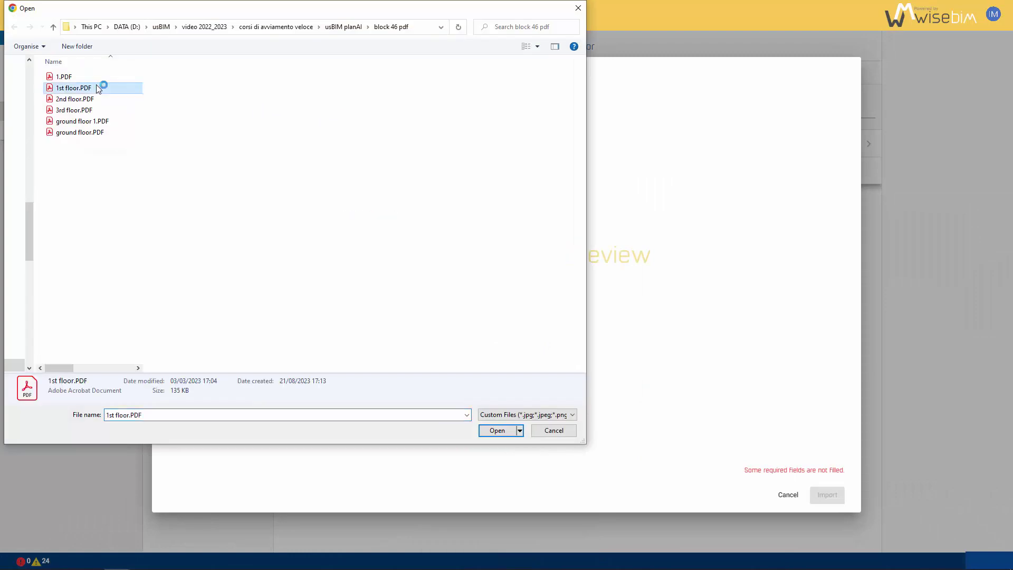
left_click(497, 430)
left_click(827, 495)
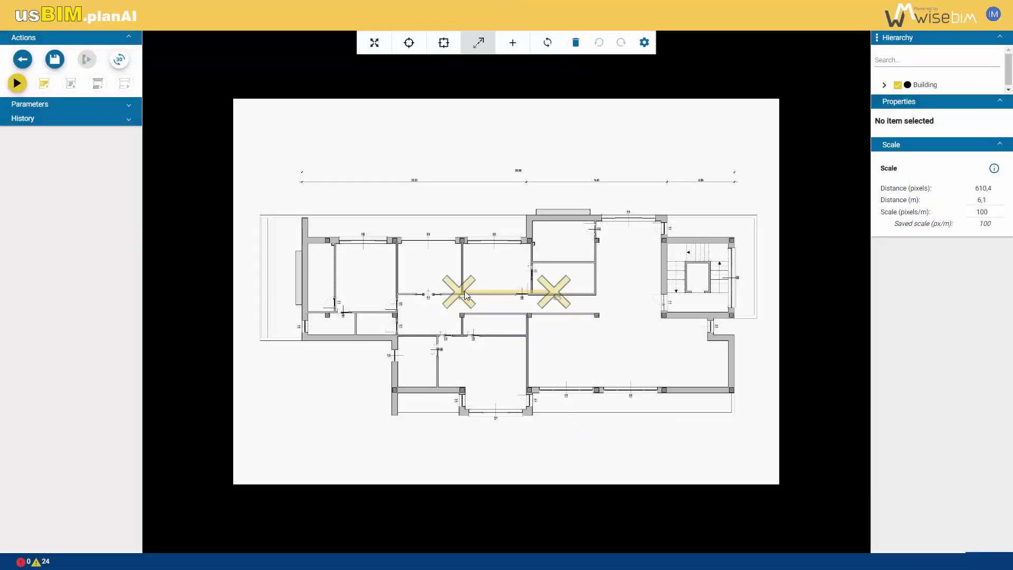
left_click_drag(465, 292, 311, 177)
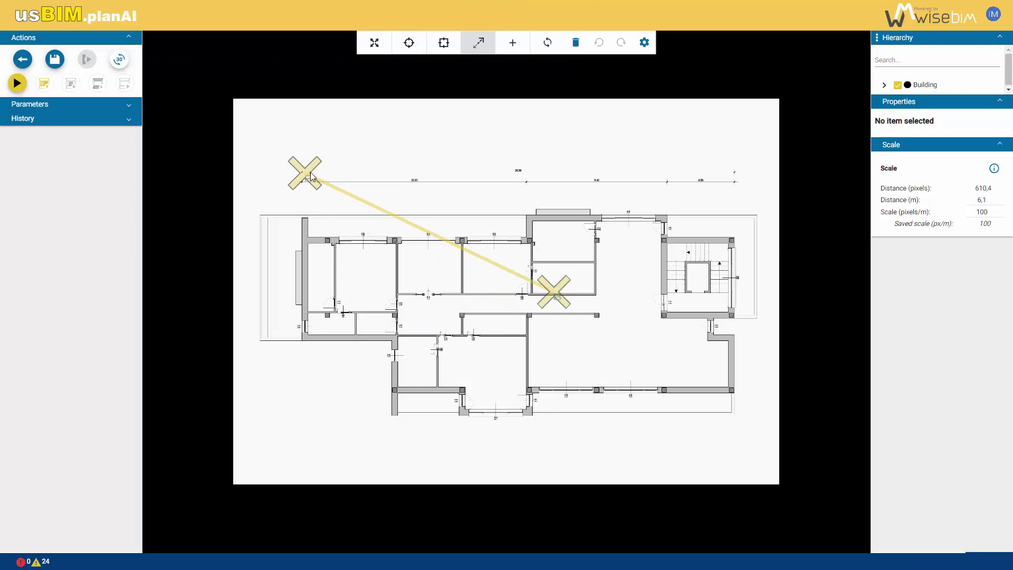
left_click_drag(554, 291, 717, 181)
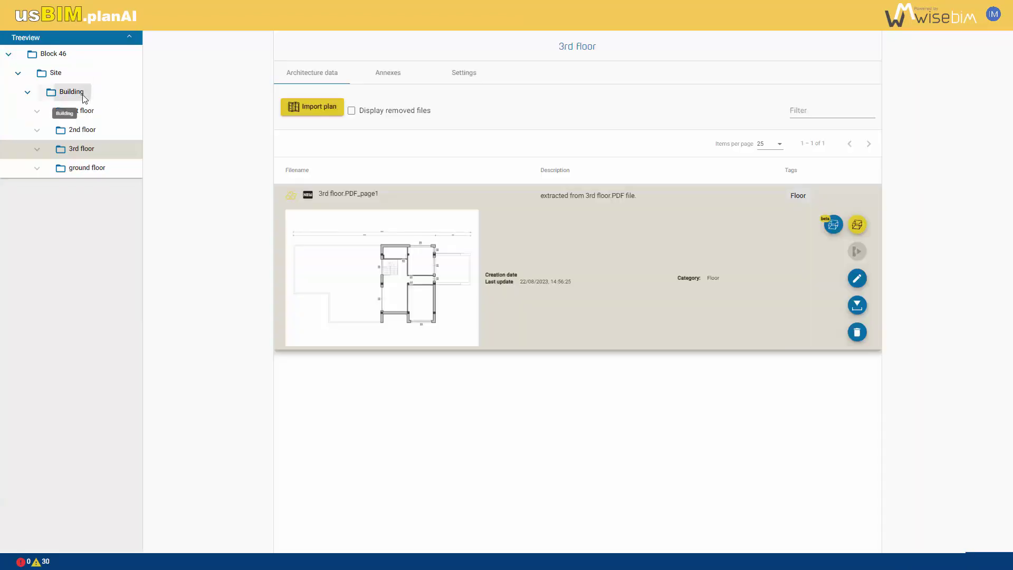
left_click(71, 91)
Assemble the ground, 1st, 2nd and 3rd floor plans as levels 1 to 4.
left_click(450, 107)
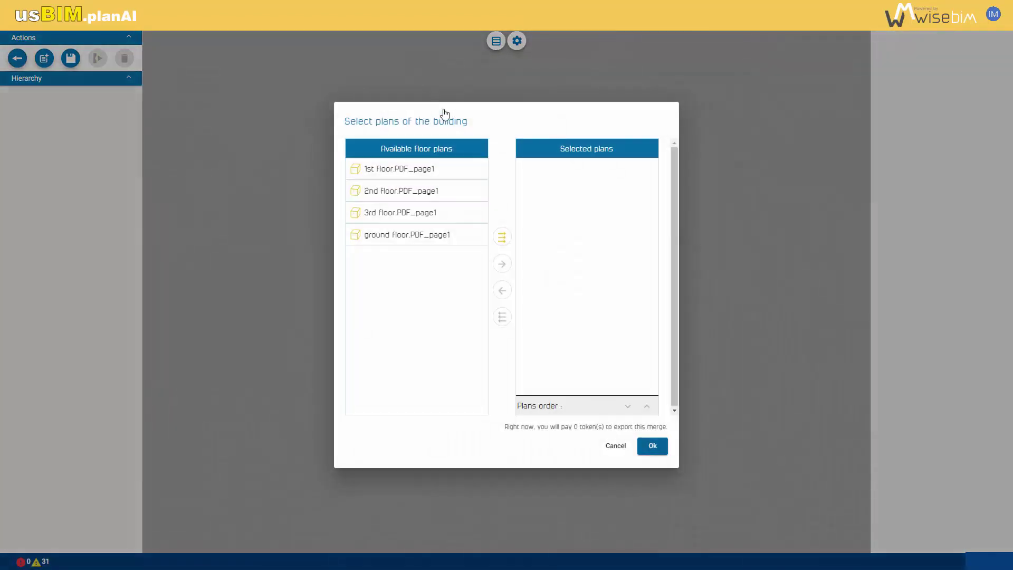
left_click(416, 235)
left_click(502, 264)
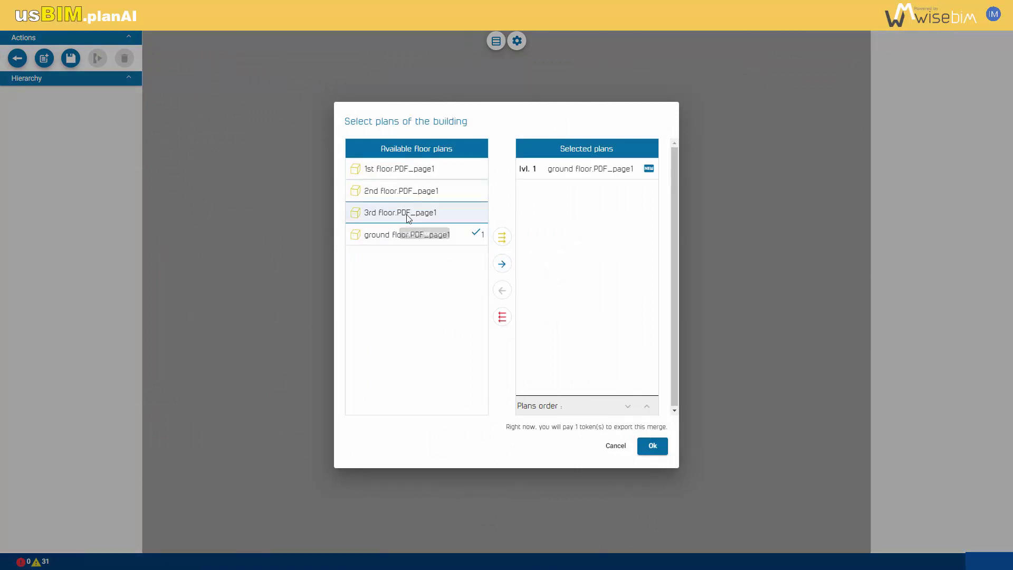
left_click(397, 167)
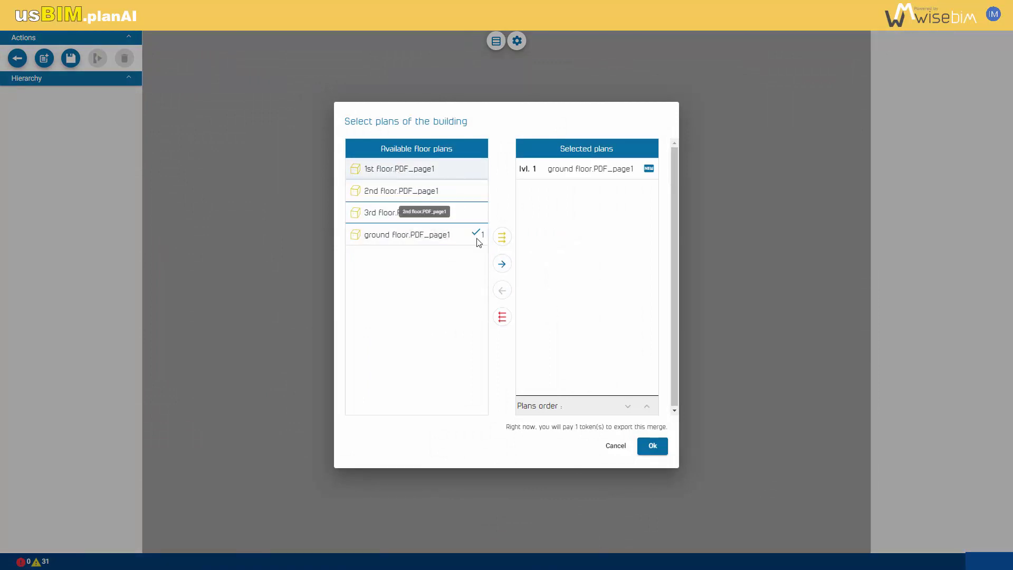
left_click(502, 264)
left_click(452, 191)
left_click(502, 264)
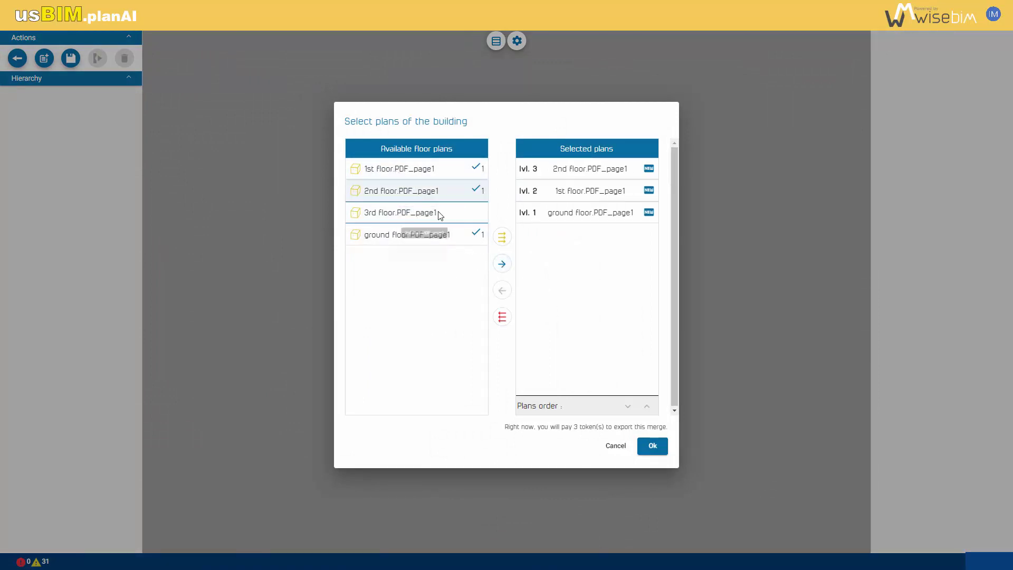
left_click(439, 213)
left_click(502, 264)
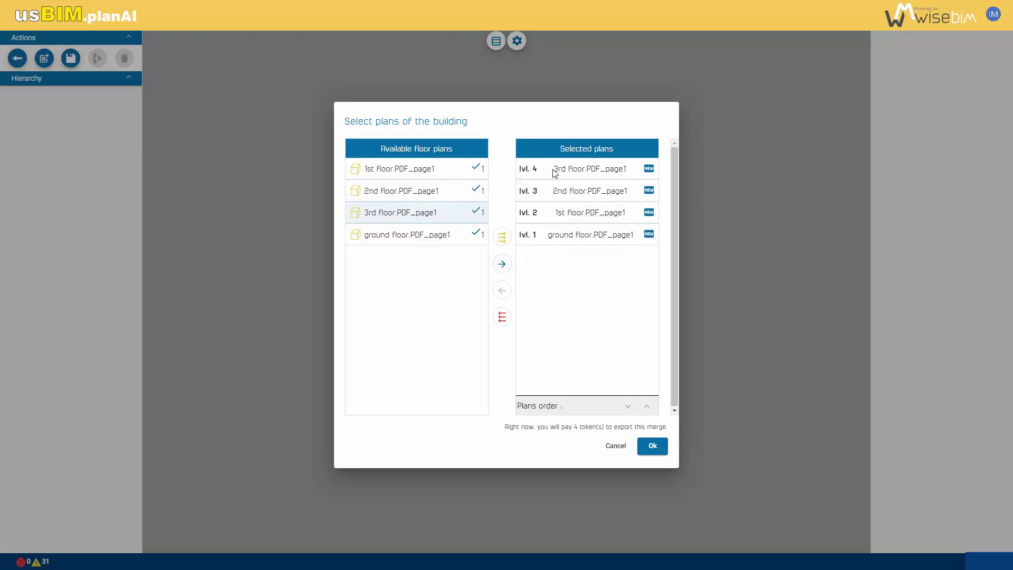
left_click(652, 446)
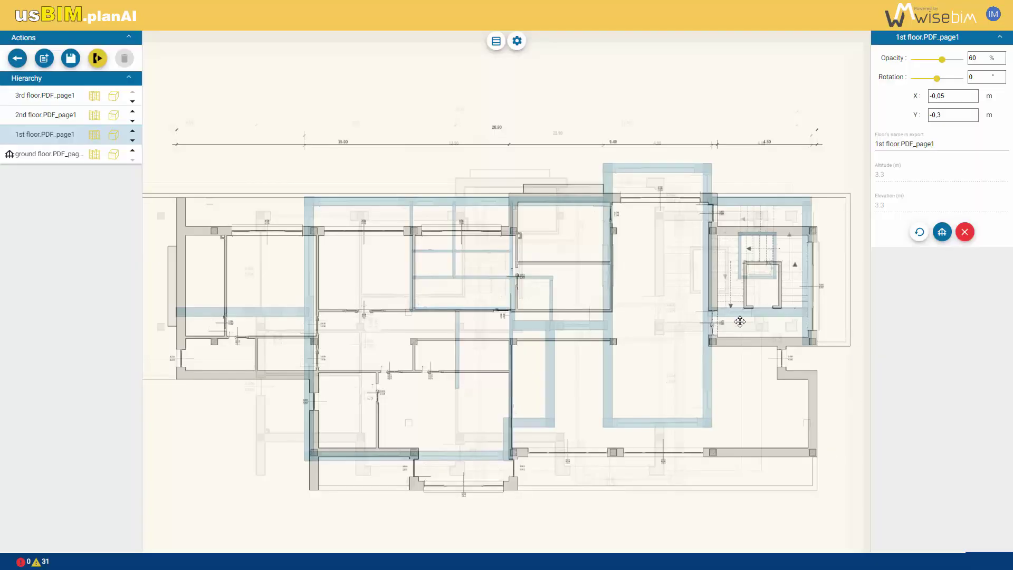
Drag the 1st, 2nd and 3rd floor plans into alignment over the ground floor.
scroll(740, 322, "up", 10)
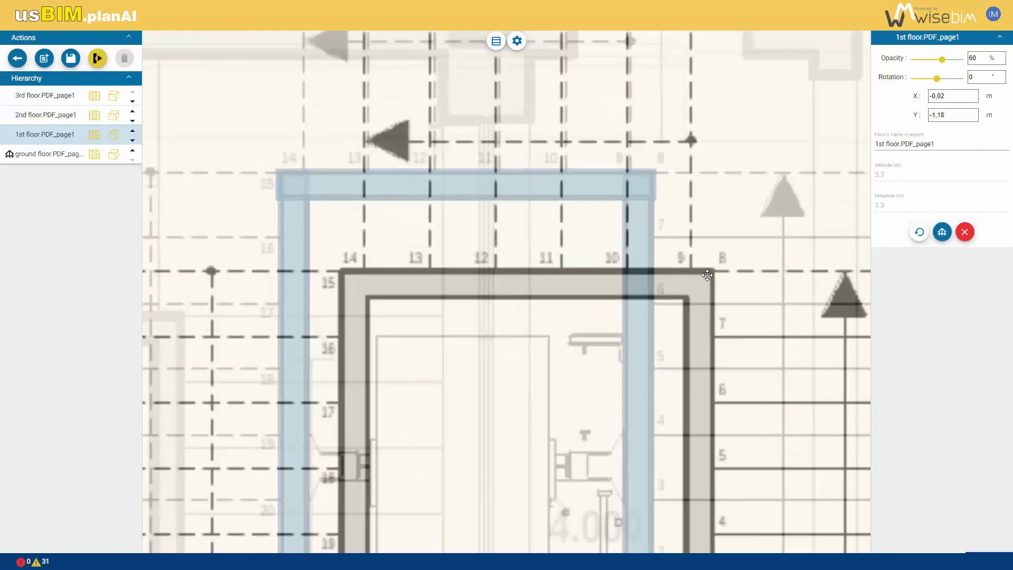
left_click_drag(686, 222, 658, 173)
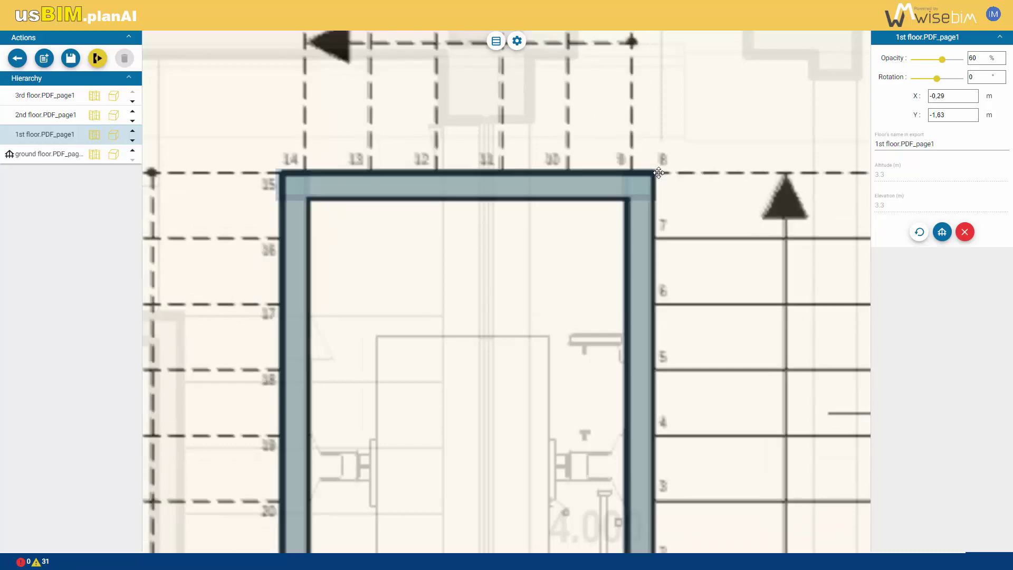
left_click(45, 114)
scroll(460, 205, "down", 2)
left_click_drag(289, 278, 446, 177)
left_click(44, 95)
scroll(530, 206, "down", 3)
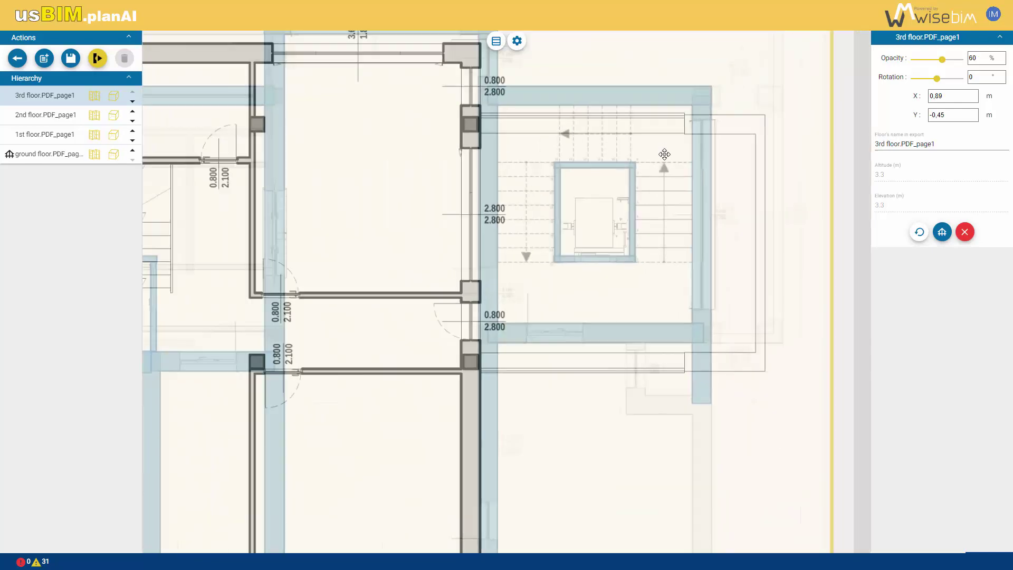
left_click_drag(359, 248, 401, 232)
scroll(506, 347, "up", 3)
scroll(506, 347, "down", 5)
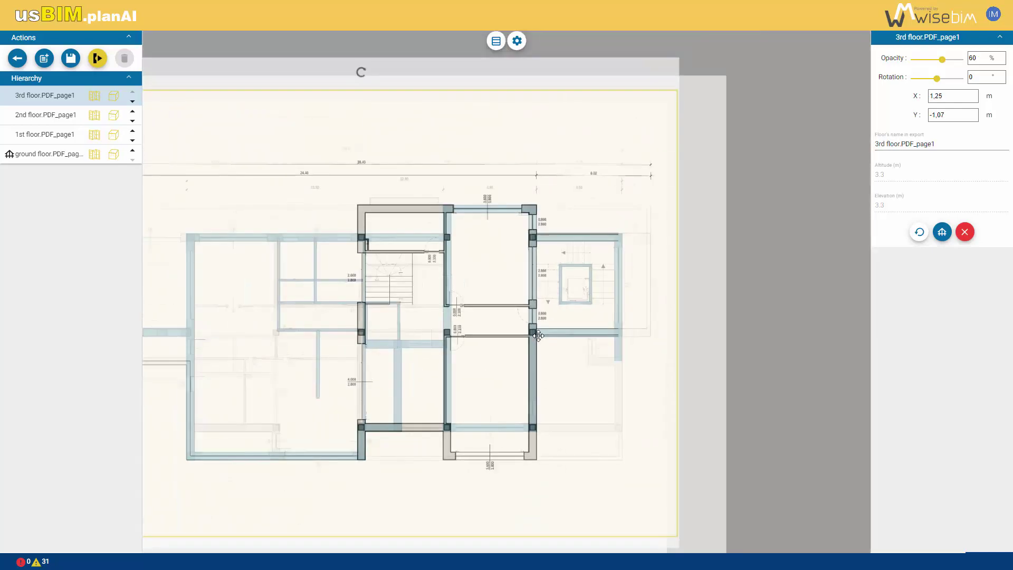